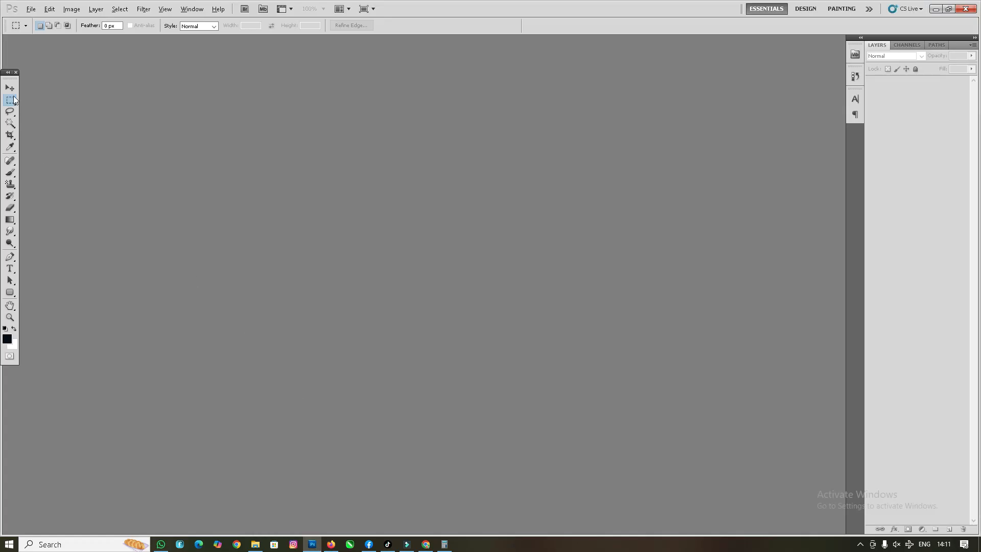
Step: Start a new document and set its size to 16 cm wide by 9 cm high
key(v)
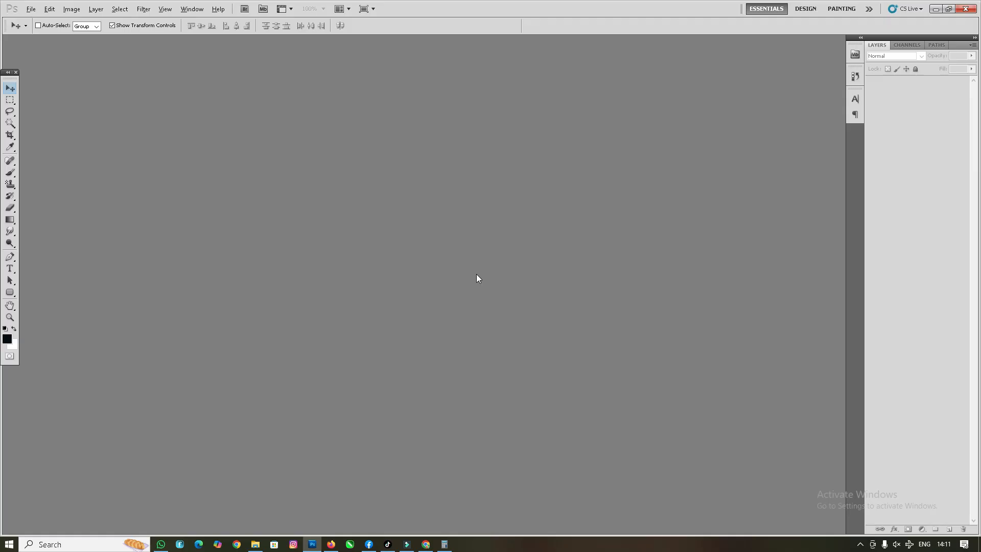
key(ctrl+n)
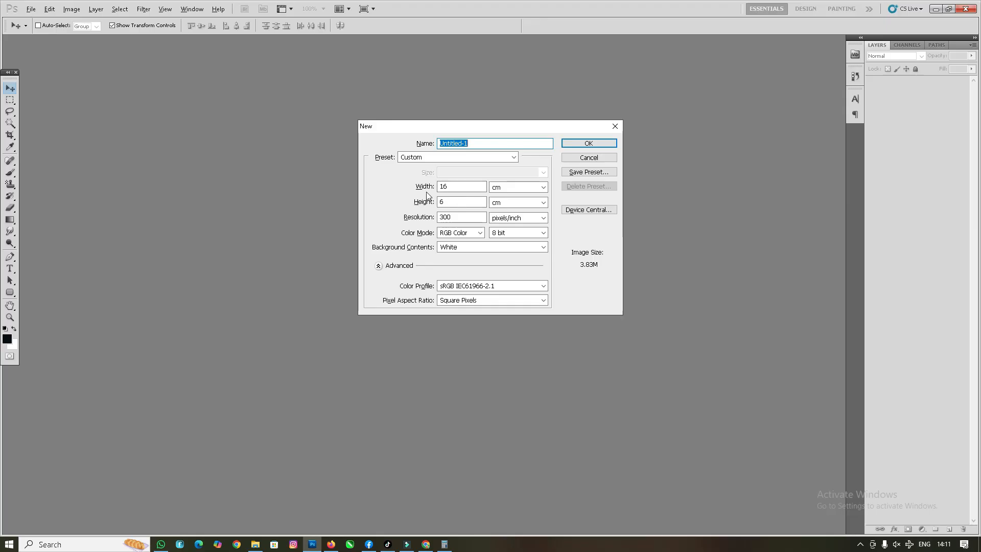
double_click(460, 187)
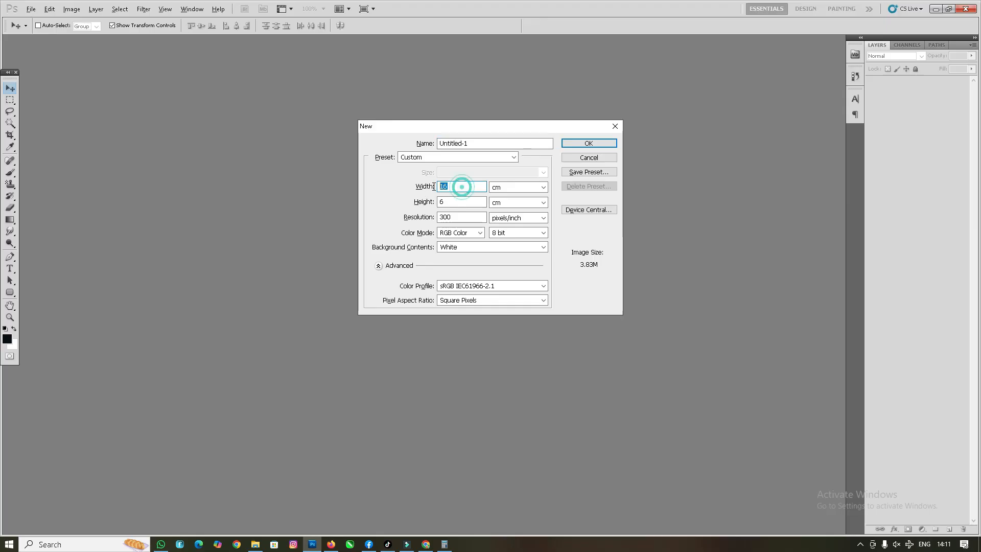
double_click(460, 187)
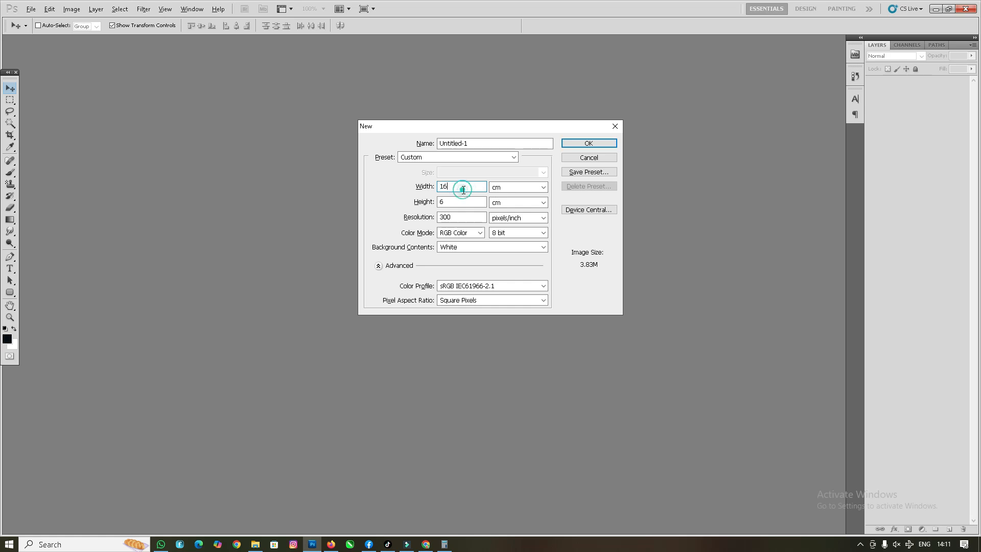
click(544, 189)
click(544, 186)
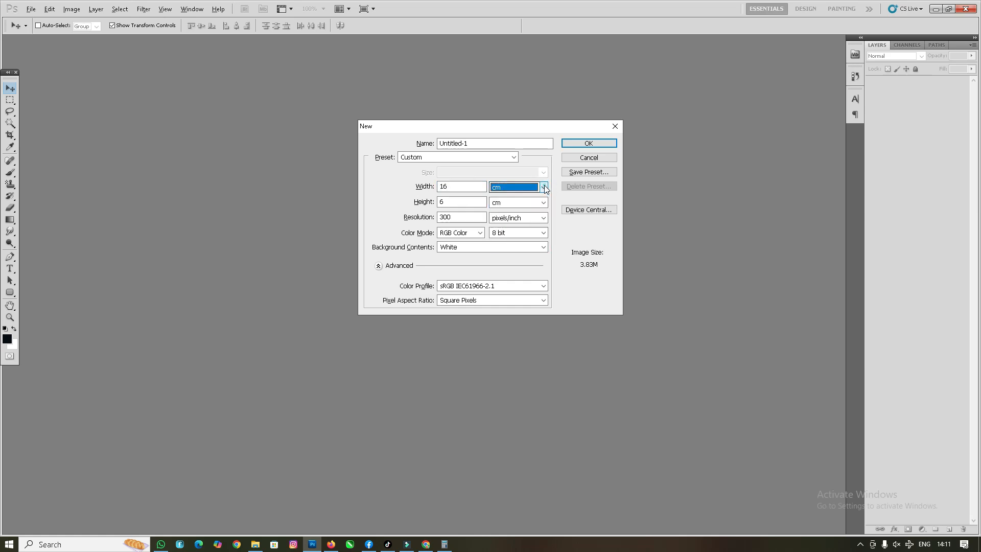
double_click(462, 202)
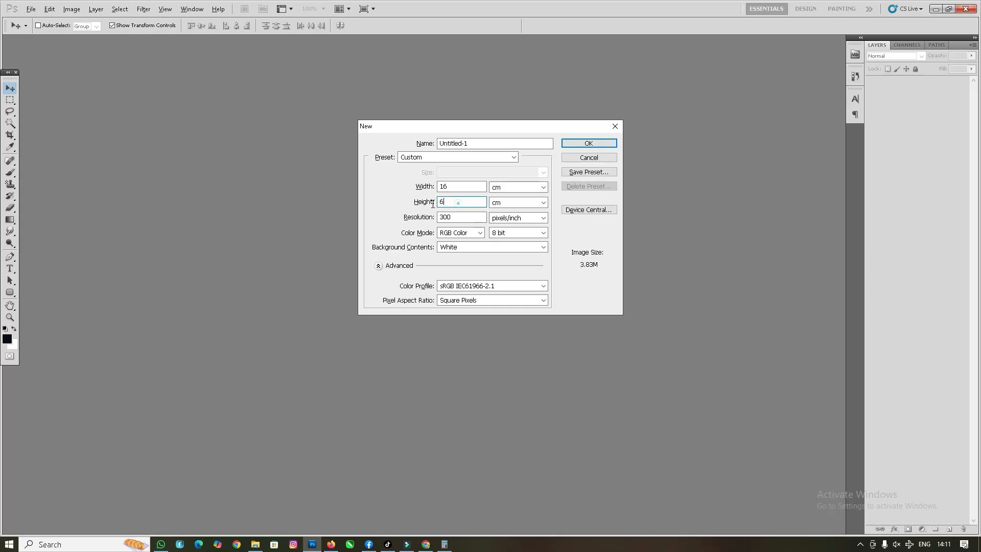
text(9)
Step: Use a resolution of 300 pixels/inch and RGB Color mode, and create the document
double_click(458, 218)
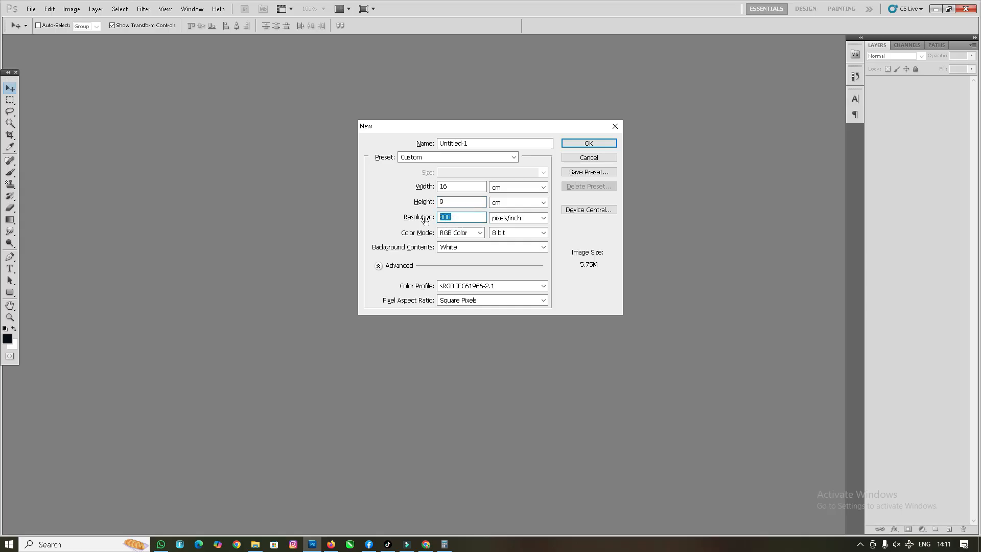
click(544, 219)
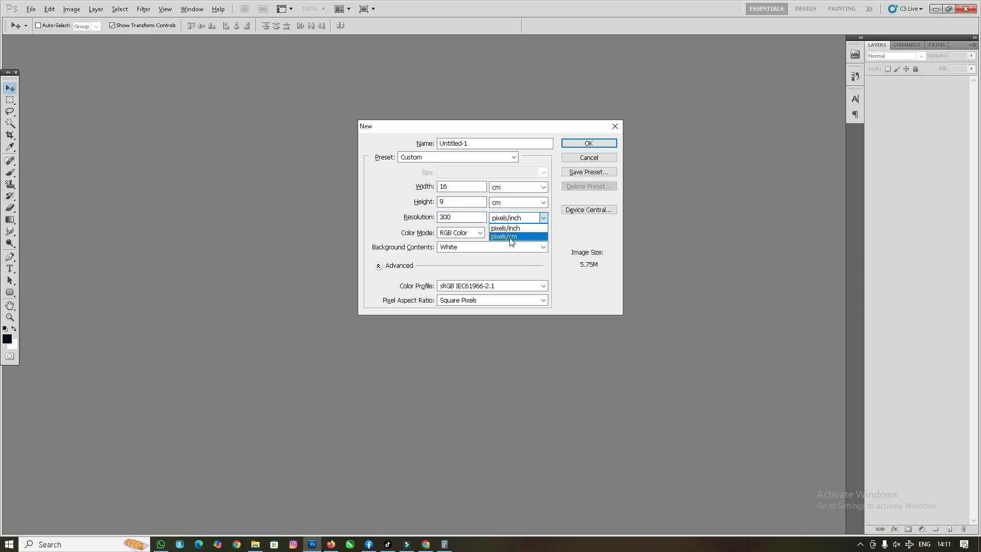
click(545, 220)
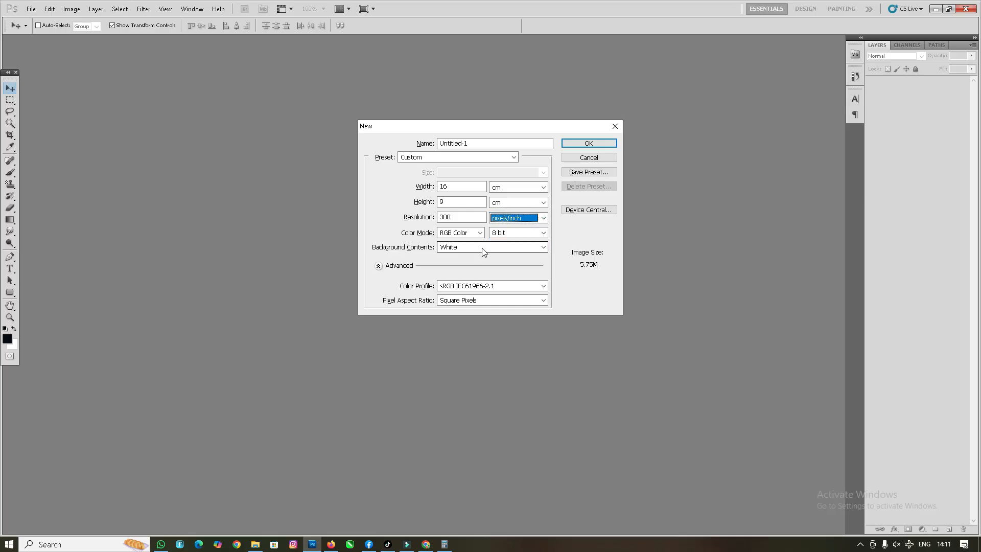
click(479, 233)
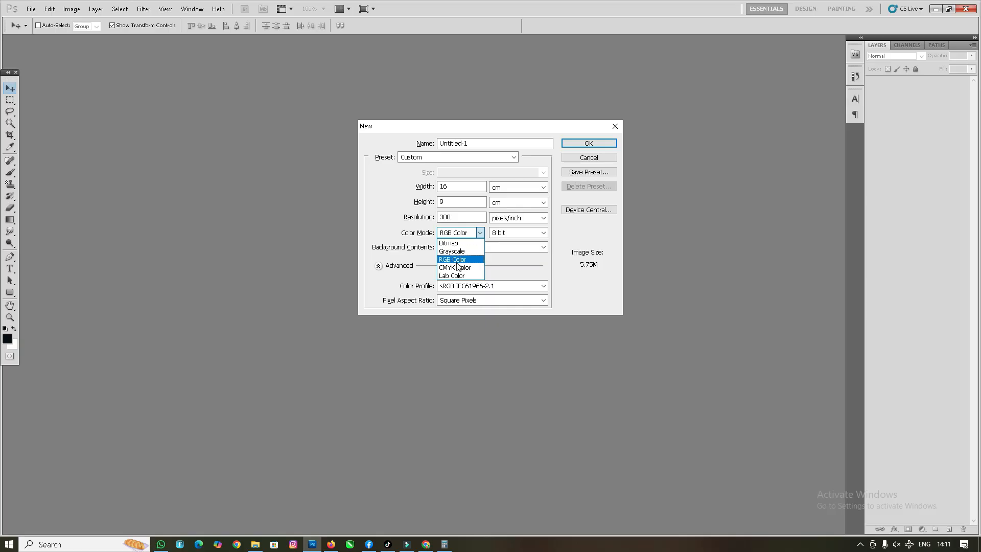
click(457, 262)
click(480, 233)
click(463, 261)
click(605, 146)
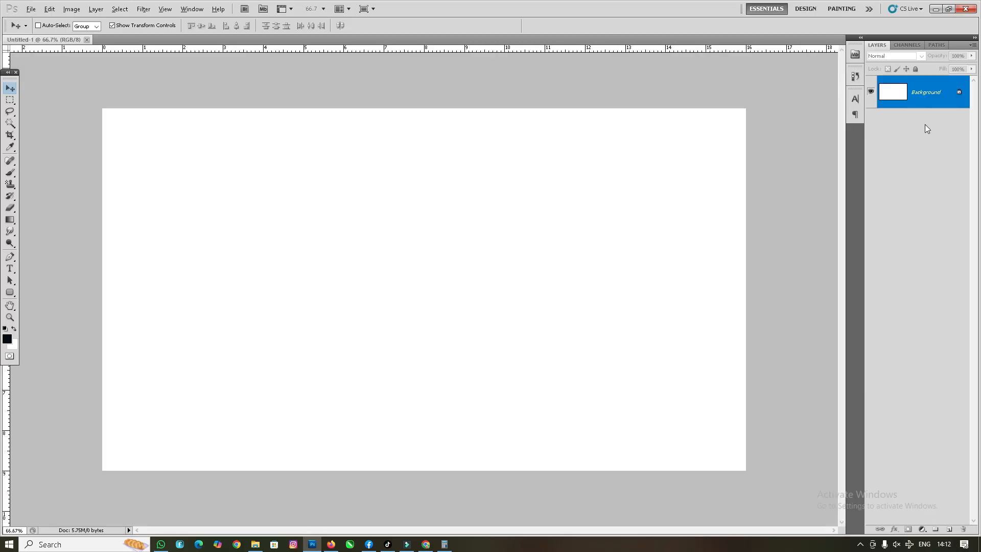
Step: Convert the locked Background into a regular layer named Layer 0
double_click(916, 97)
click(572, 174)
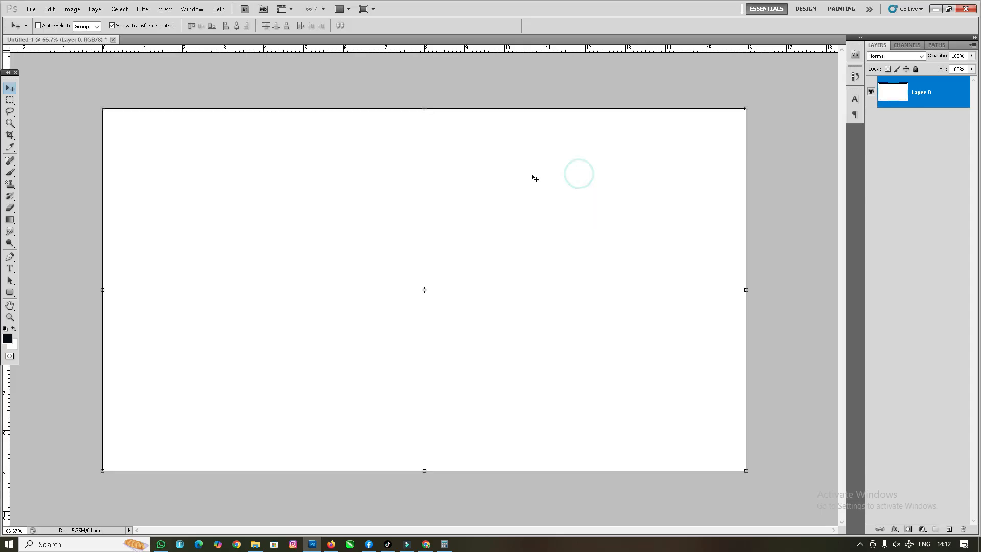
Step: Add the text "Cara Membuat Tumbnail" near the top of the canvas
click(10, 268)
click(329, 180)
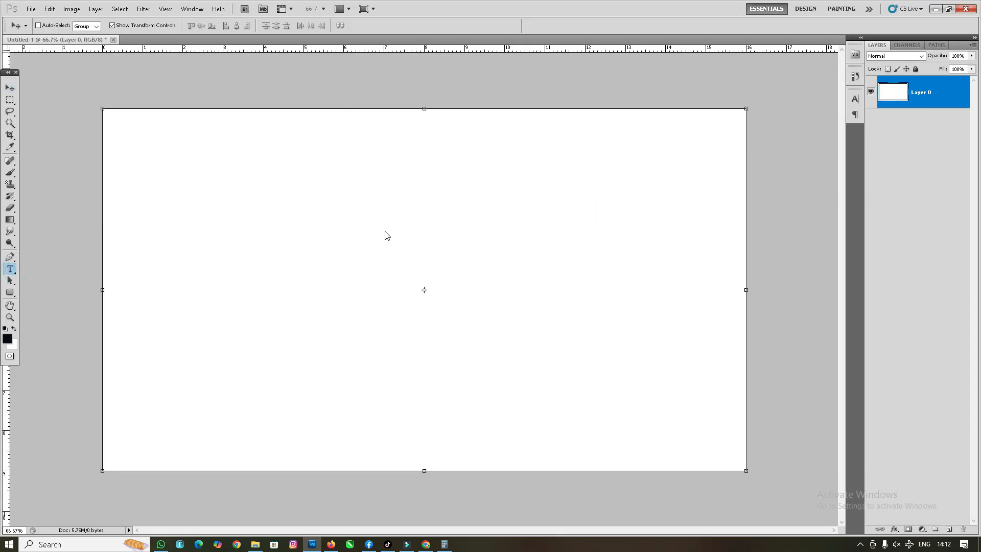
click(330, 179)
text(Ca)
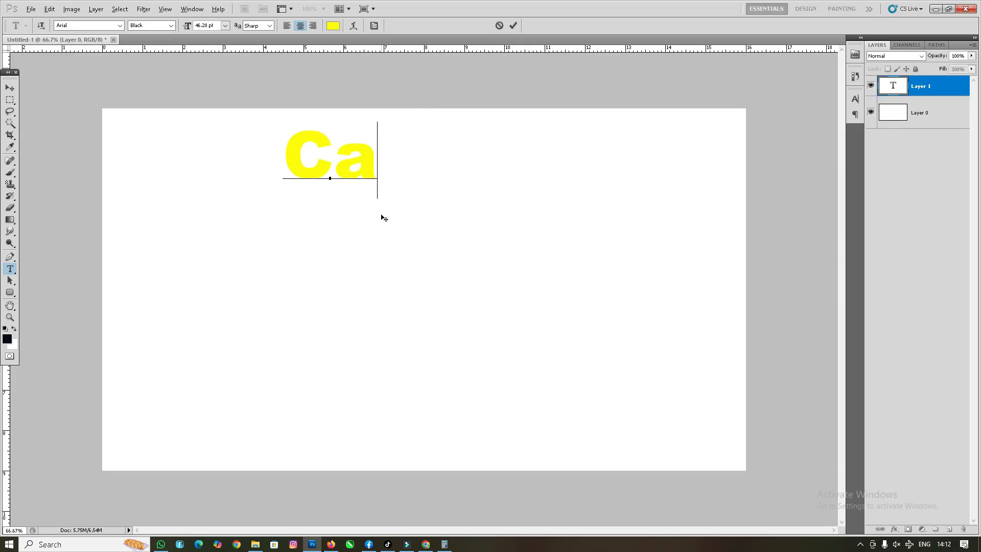
text(ra Membuat)
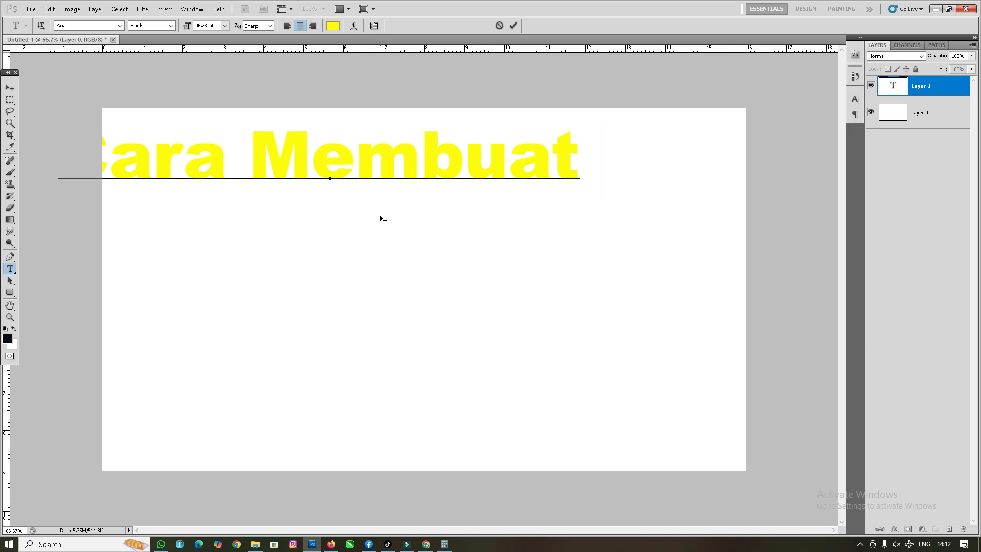
text( T)
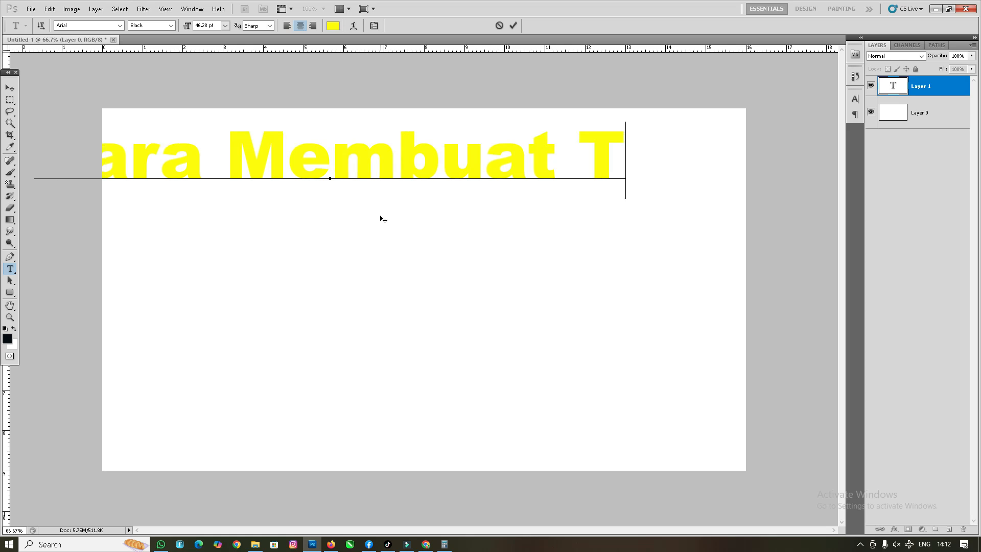
text(umbnai)
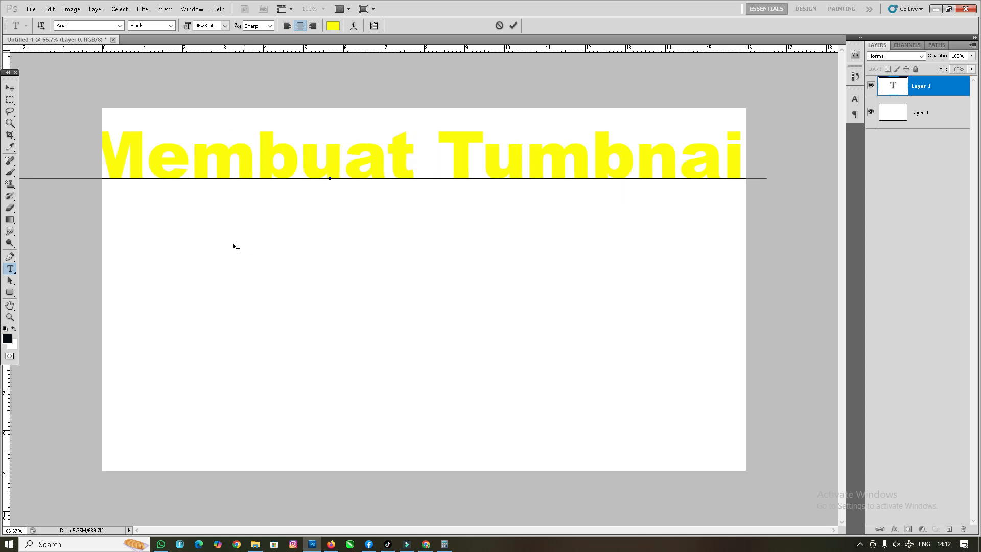
click(10, 88)
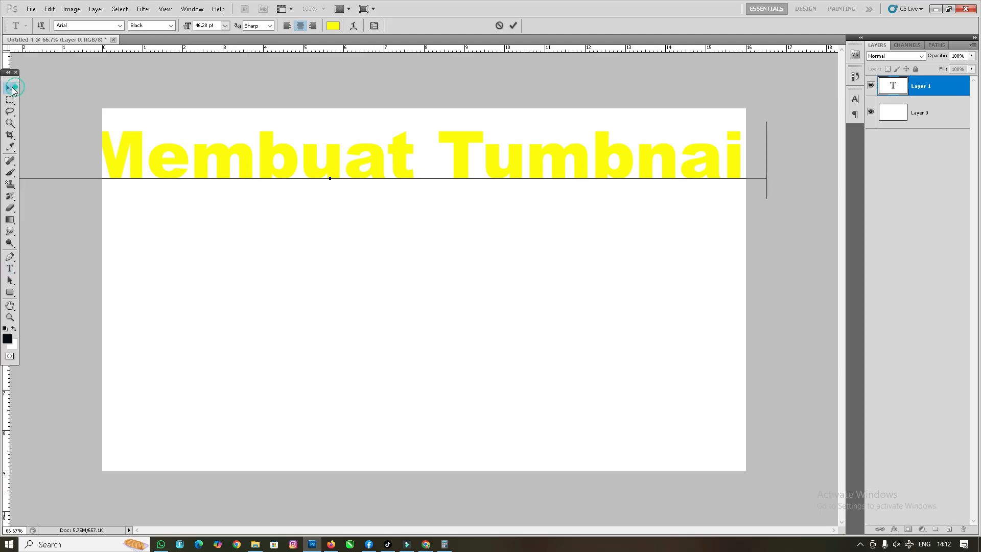
Step: Narrow the title text so it fits on the canvas and place it toward the upper right
drag(762, 155, 587, 176)
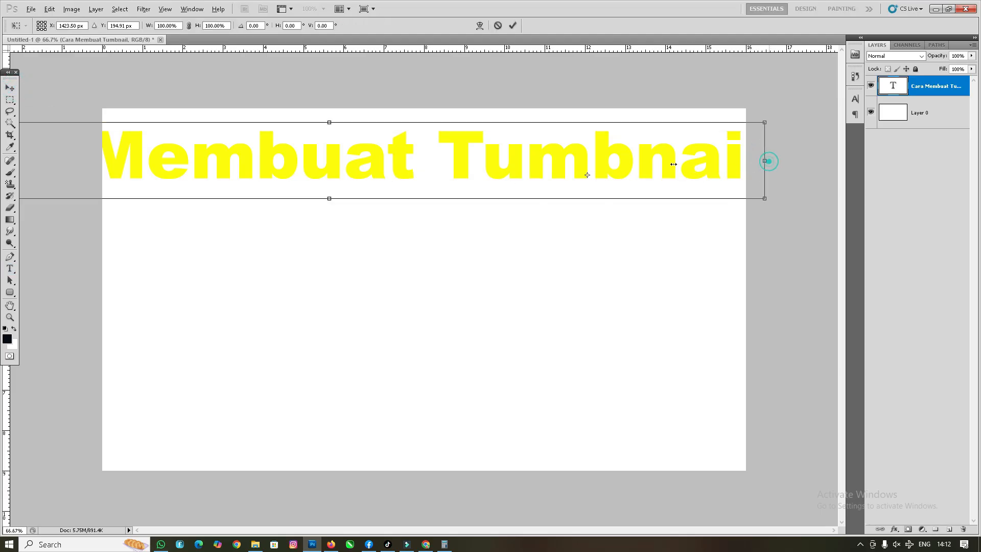
drag(766, 160, 333, 182)
drag(245, 158, 626, 178)
drag(295, 175, 262, 175)
key(Return)
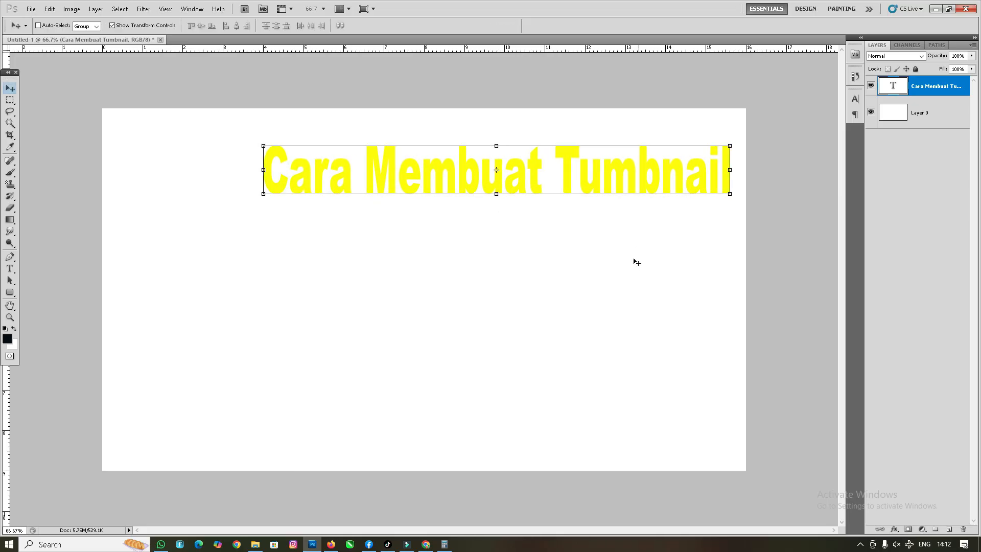
Step: Apply a Color Overlay in pure red (ff0000) to the "Cara Membuat Tumbnail" text layer
right_click(492, 251)
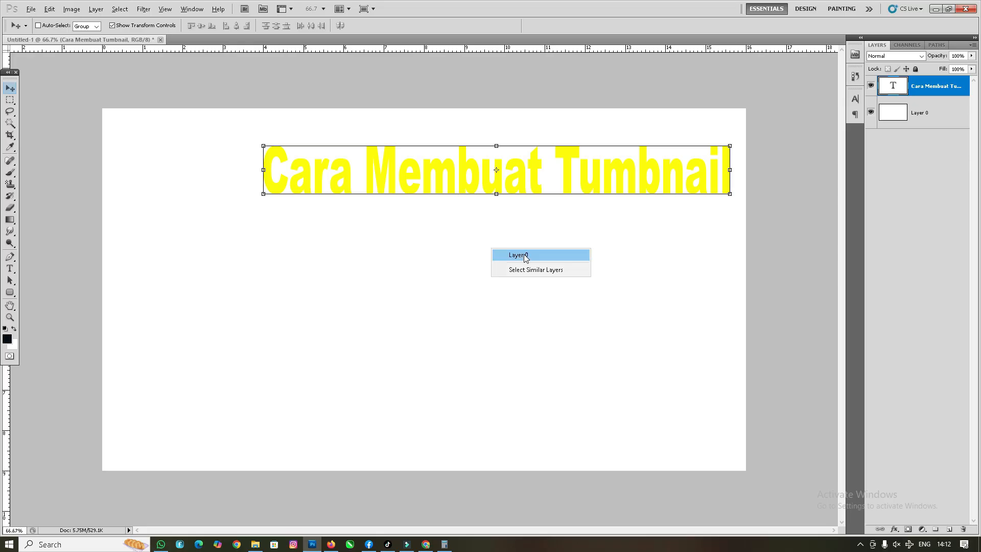
click(527, 180)
right_click(526, 171)
click(538, 175)
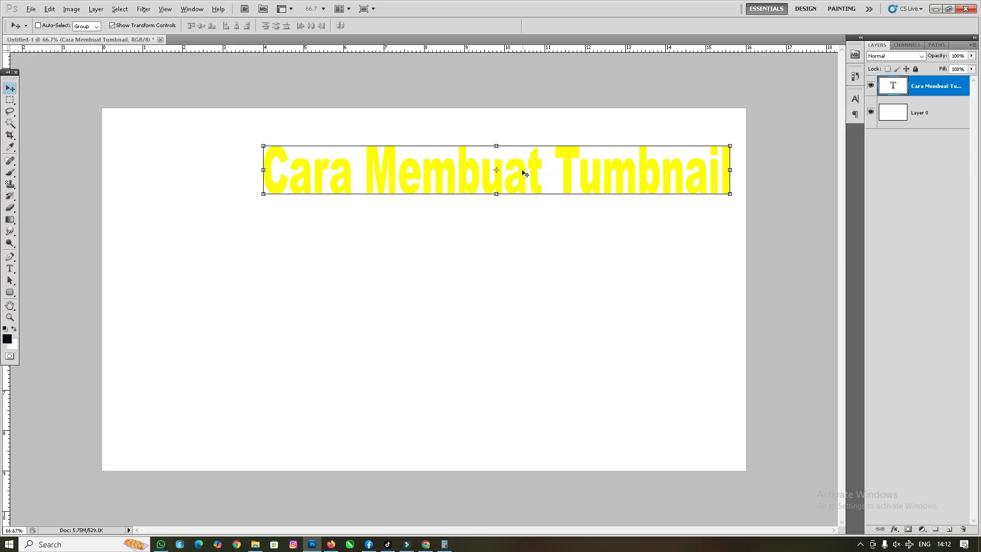
click(895, 529)
click(894, 487)
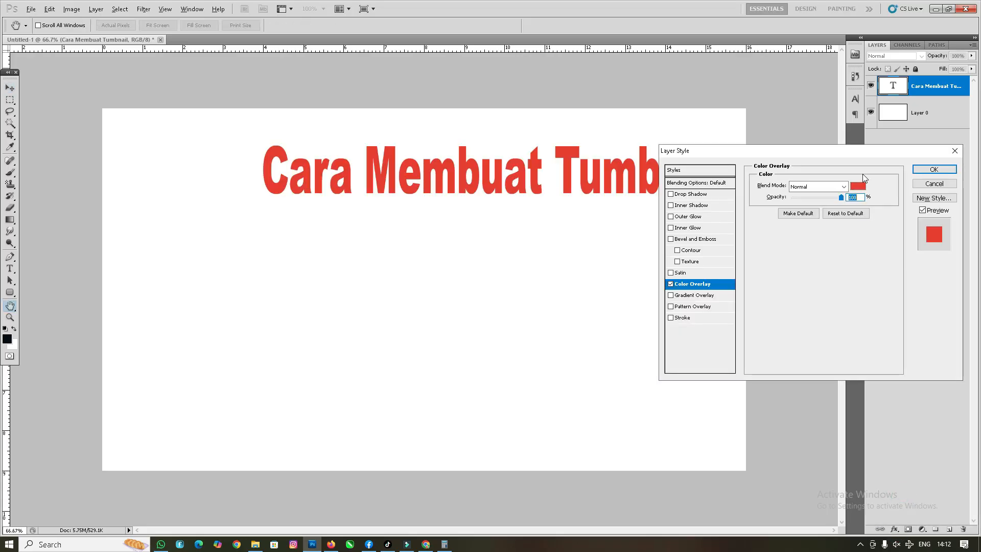
click(858, 185)
click(825, 163)
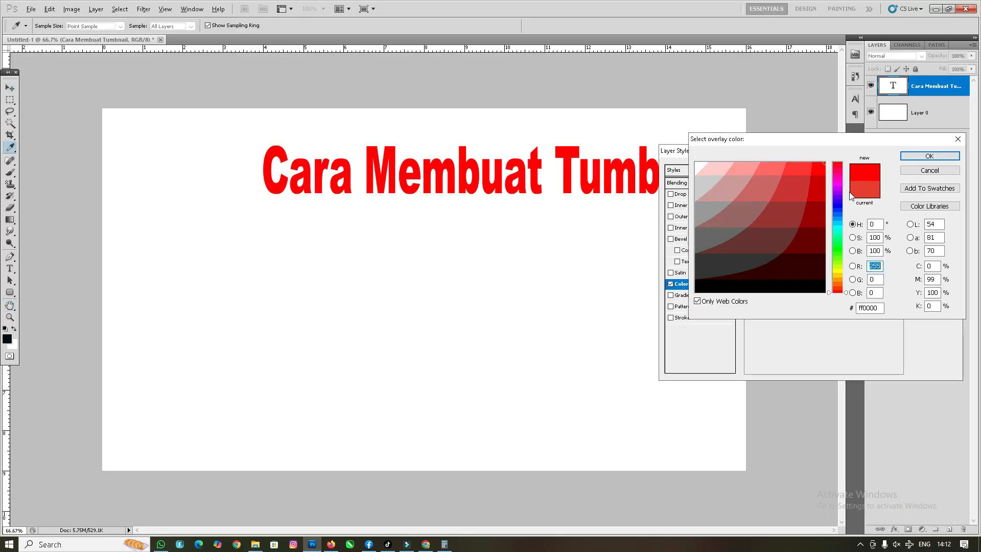
click(929, 156)
click(943, 167)
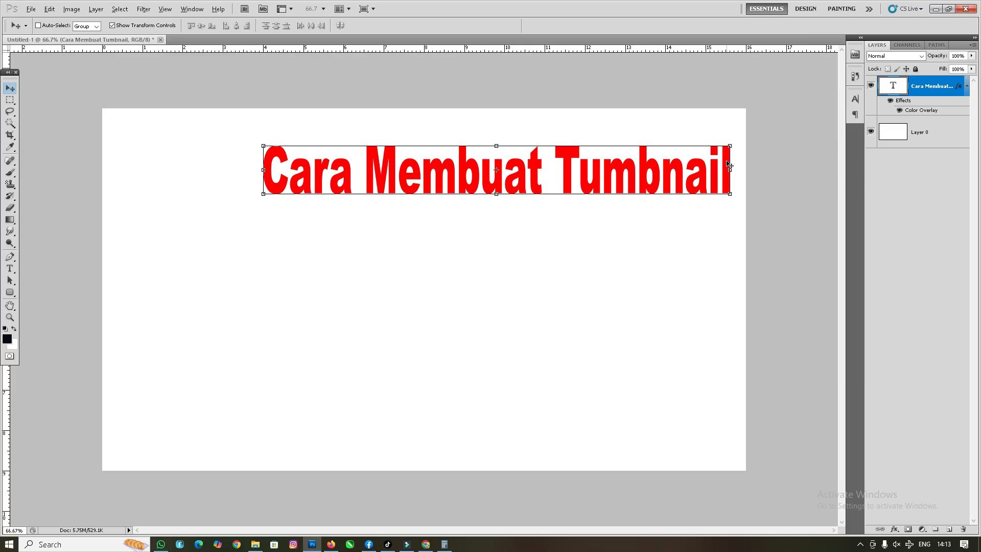
Step: Narrow the title text to about 91.5% width and duplicate it directly below itself
drag(734, 141, 693, 145)
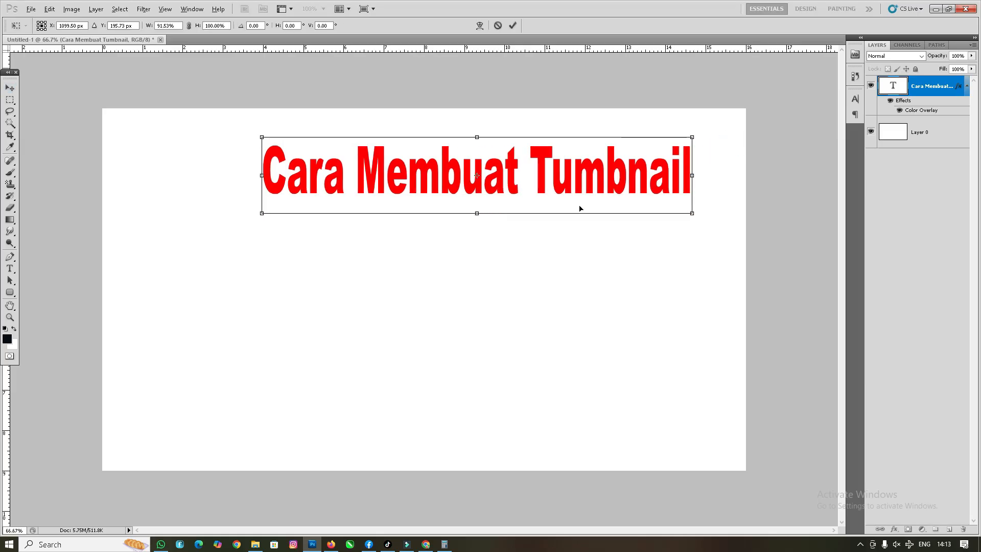
key(Return)
drag(375, 169, 376, 230)
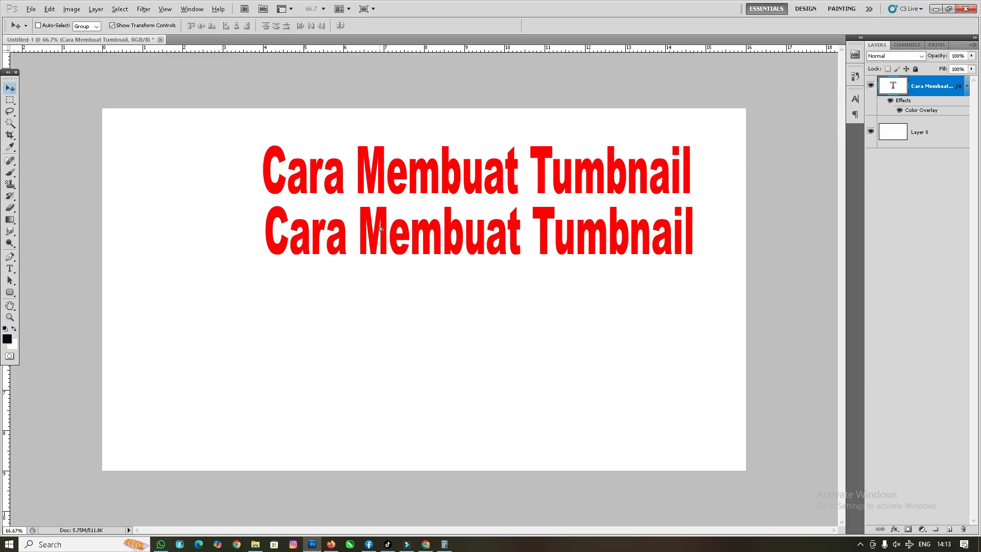
Step: Replace the duplicated line's text with "Dengan Aplikasi"
key(t)
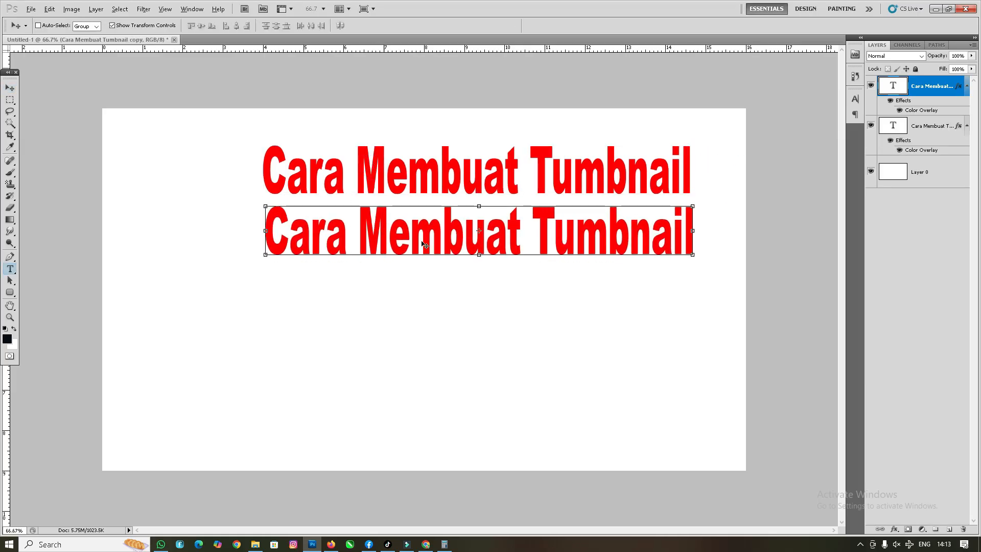
click(448, 231)
key(ctrl+a)
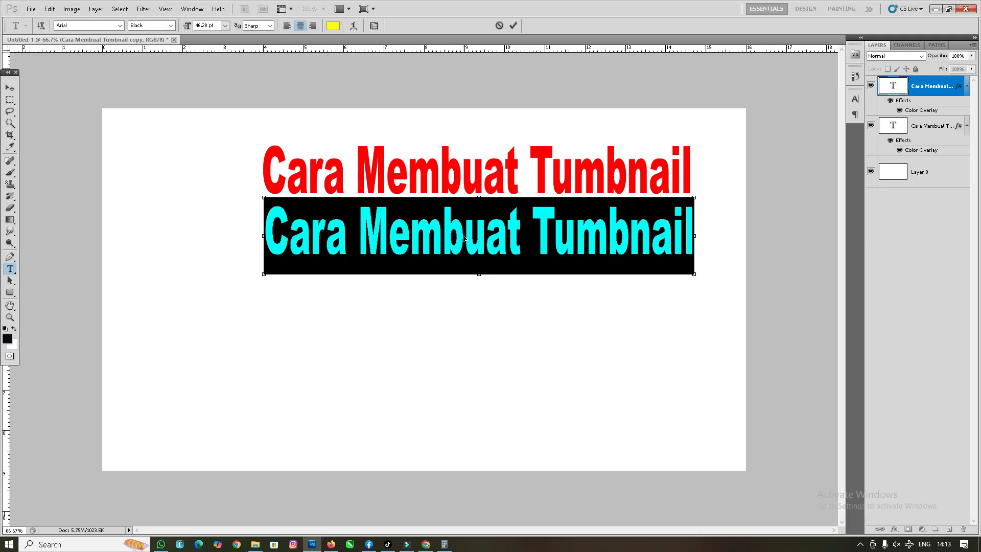
text(Dengan A)
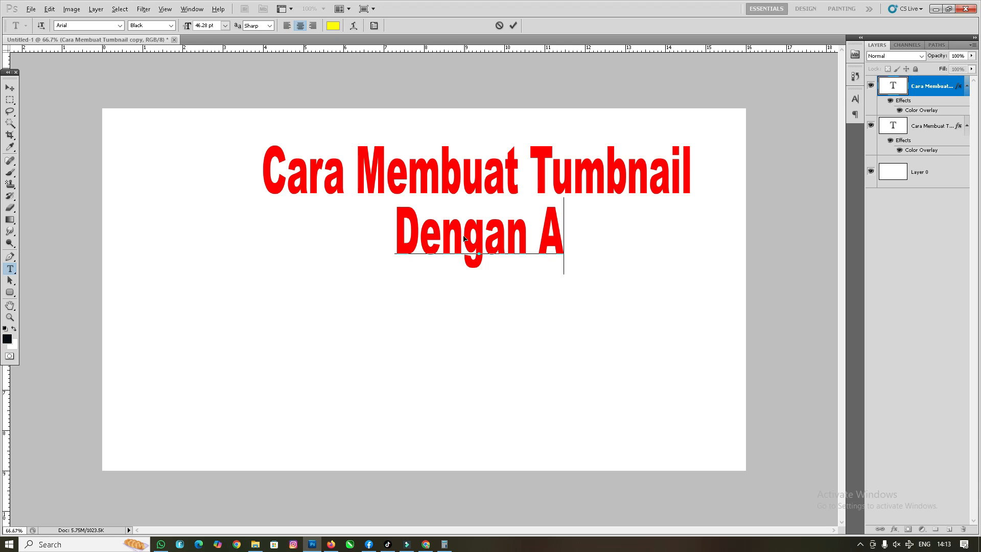
text(plikasi)
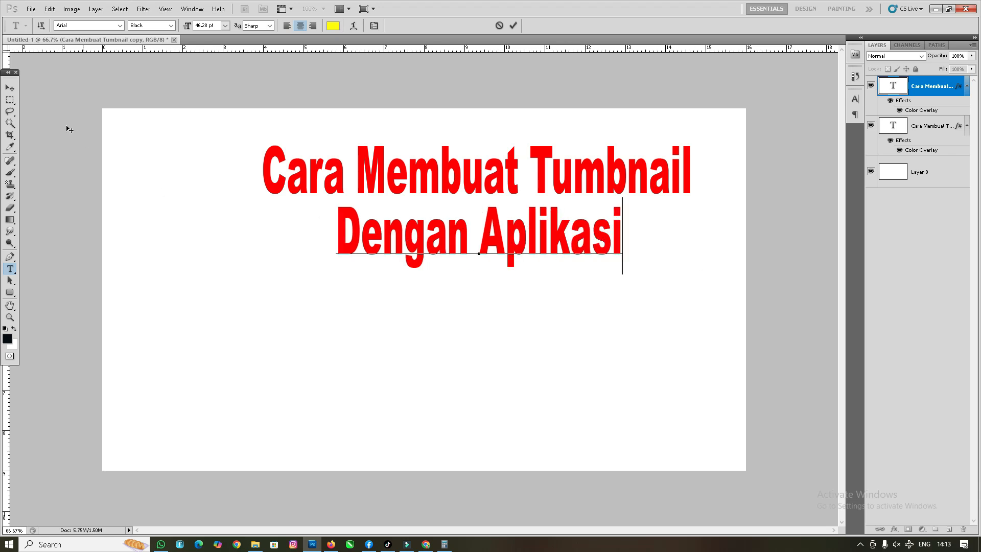
click(10, 87)
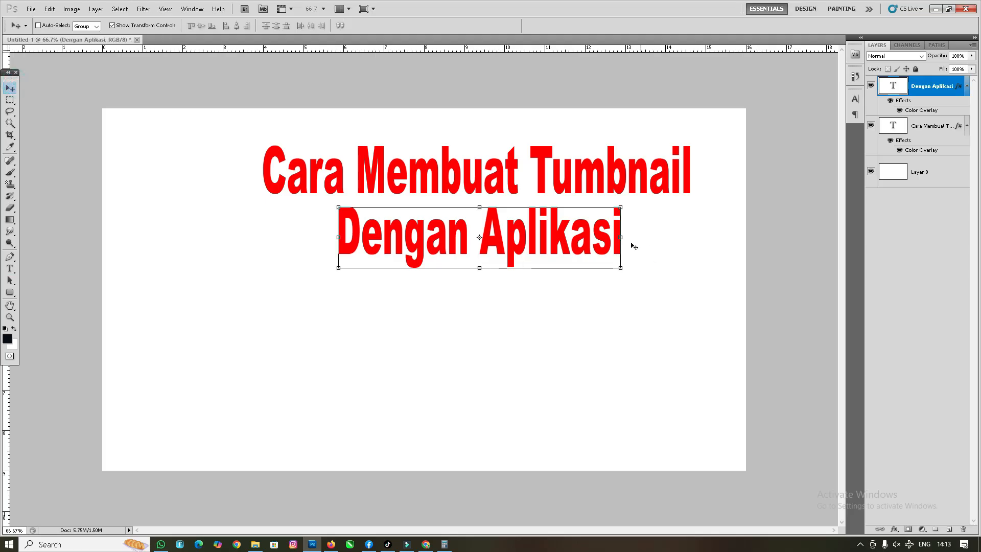
Step: Widen "Dengan Aplikasi" to about 123% so its right edge meets the title's, and duplicate the line below
drag(621, 237, 692, 238)
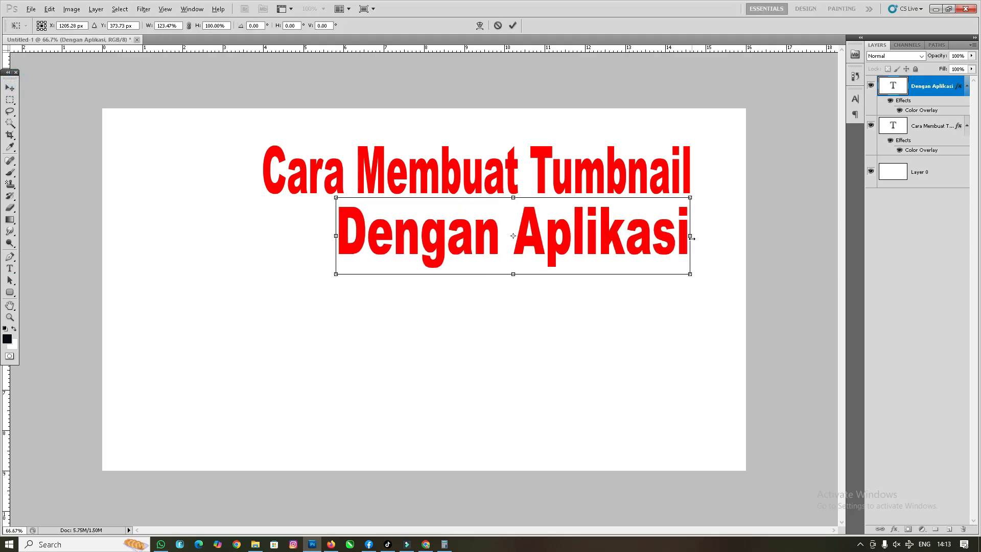
key(Return)
drag(492, 229, 493, 296)
Step: Replace the text of the duplicated third line with "Adoba Photosop"
key(t)
click(483, 297)
key(ctrl+a)
text(Adoba)
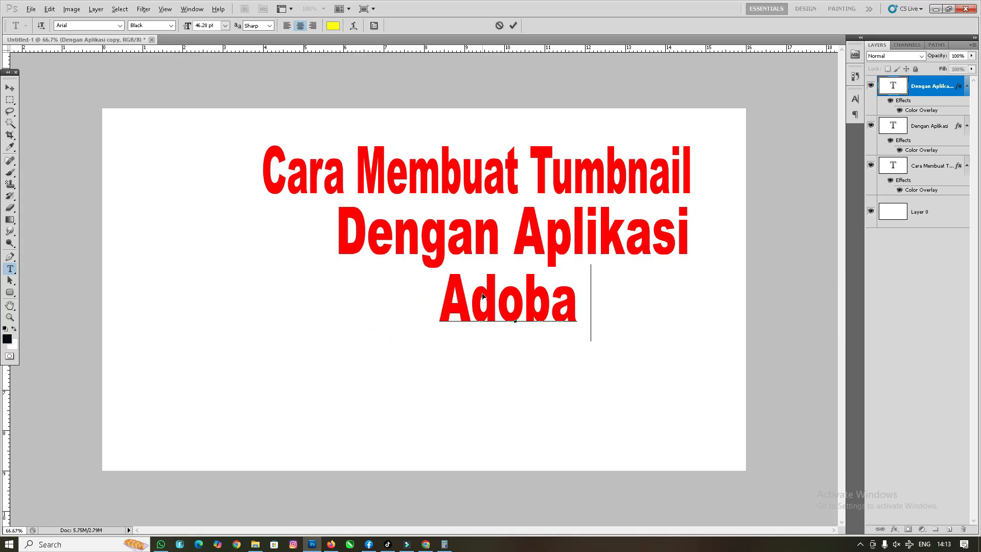
text( Photoso)
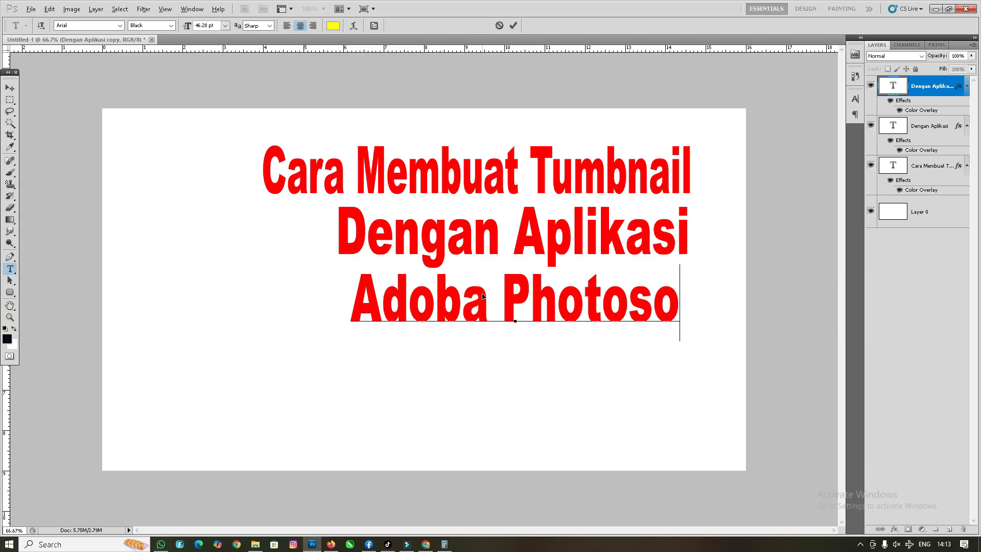
text(p)
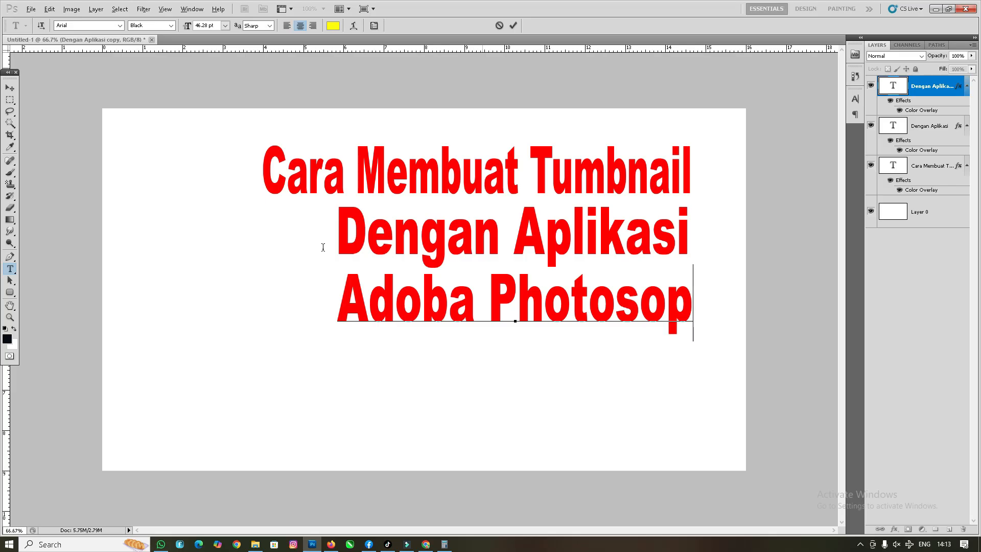
click(11, 89)
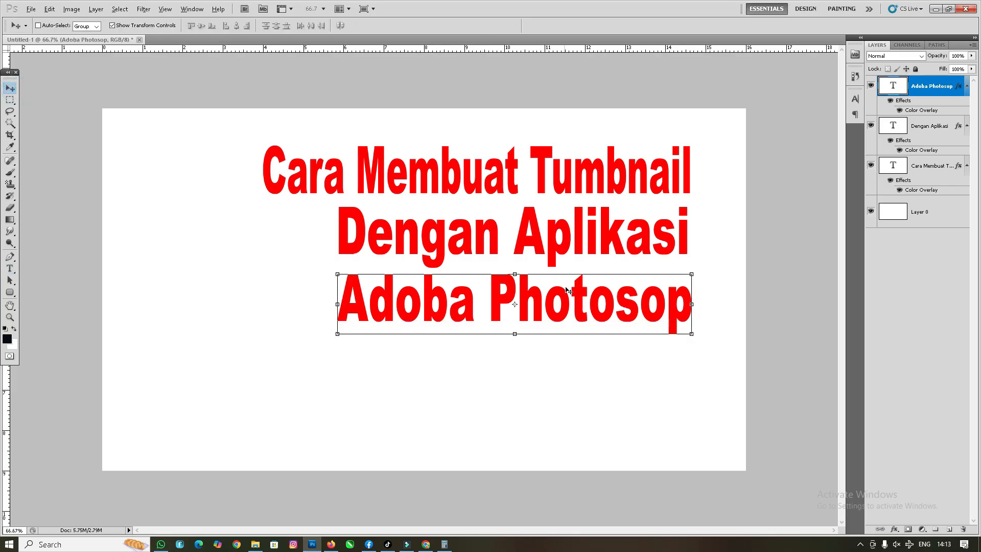
Step: Change the Color Overlay of the "Dengan Aplikasi" text layer to black (000000)
right_click(442, 228)
click(456, 231)
click(894, 529)
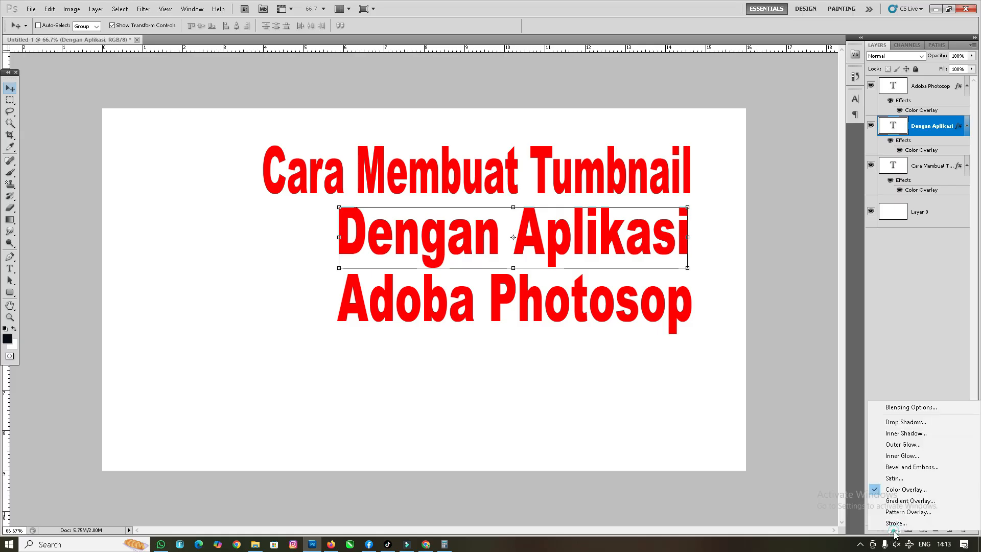
click(903, 493)
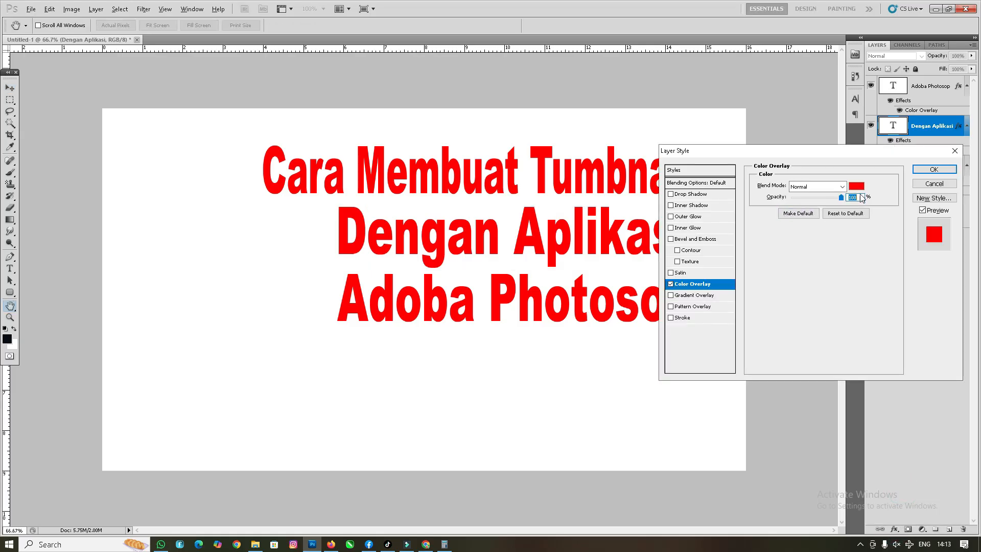
click(860, 188)
click(725, 282)
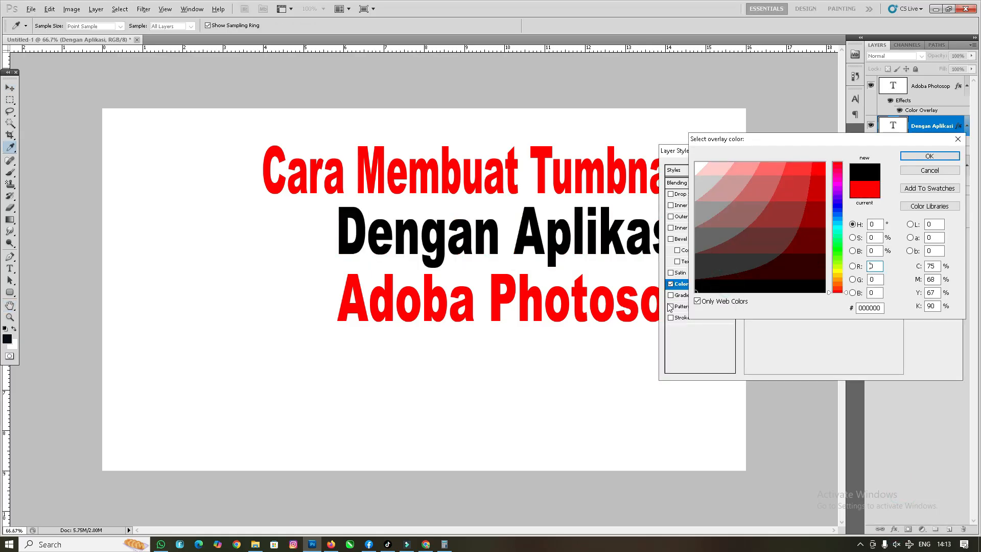
key(Return)
key(Return)
Step: Change the Color Overlay of the "Adoba Photosop" text layer to pure blue (0000ff)
key(v)
right_click(494, 220)
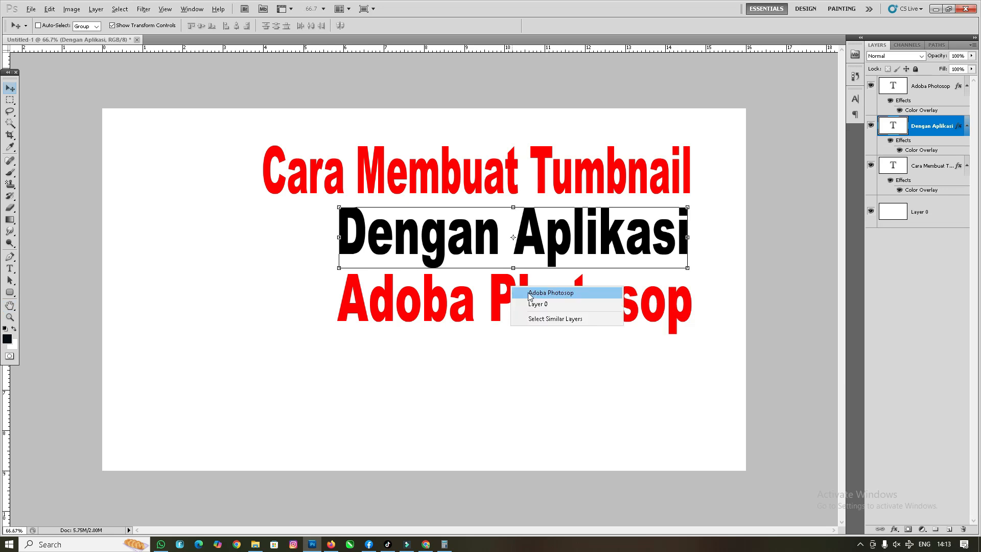
click(527, 228)
click(894, 530)
click(898, 491)
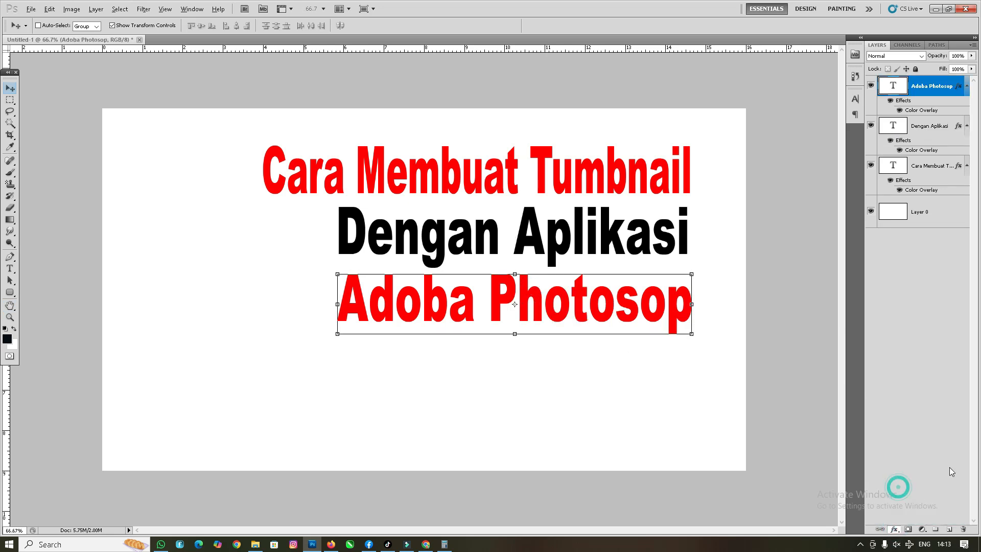
click(857, 186)
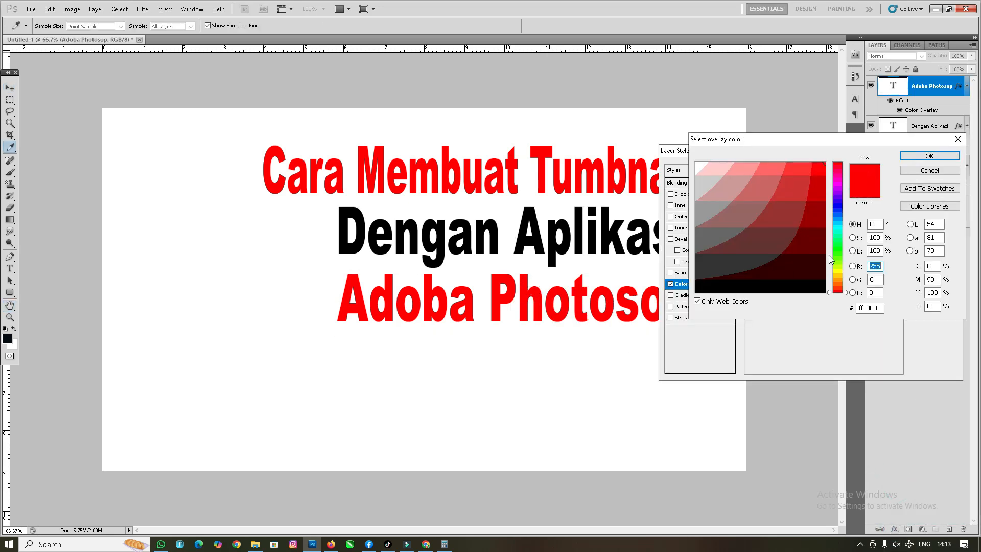
click(840, 207)
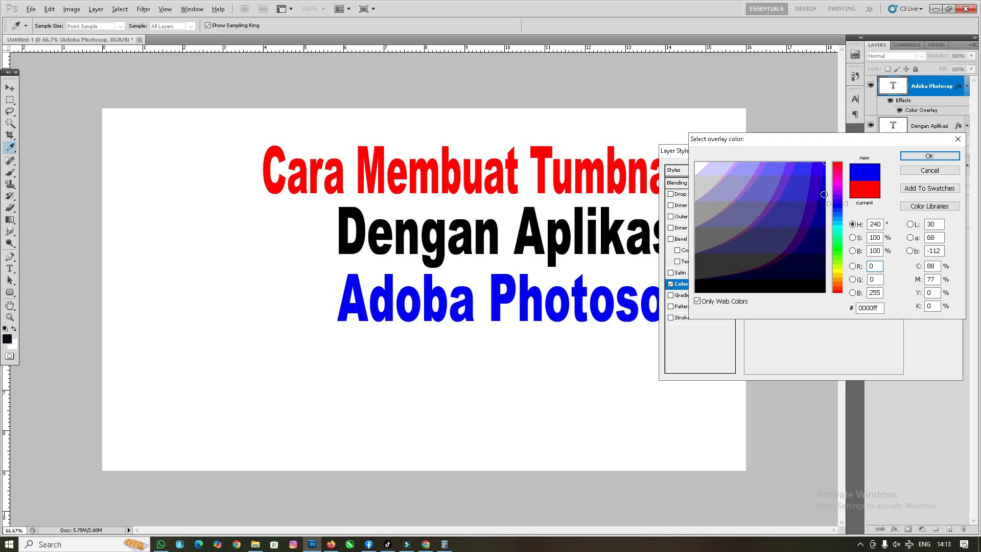
click(929, 155)
click(936, 163)
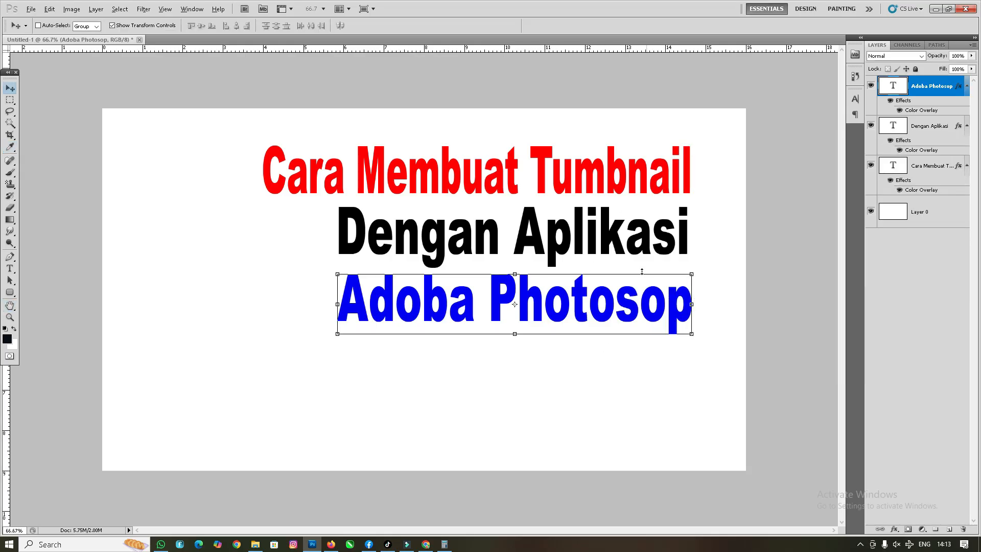
Step: Try green and cyan overlays on "Adoba Photosop", settle on violet-blue, and shift the line slightly left to align its right edge with the line above
right_click(557, 366)
click(528, 306)
click(894, 529)
click(906, 486)
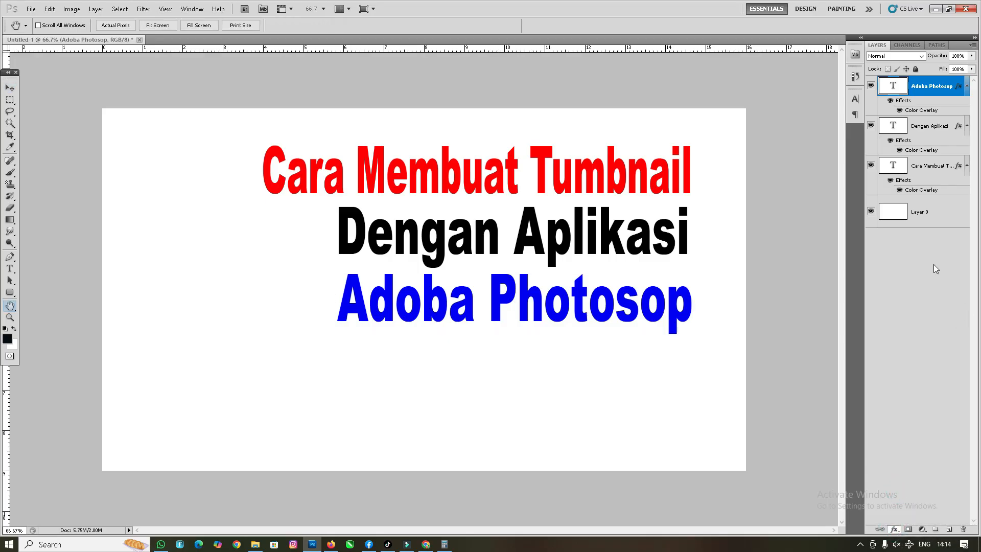
click(857, 186)
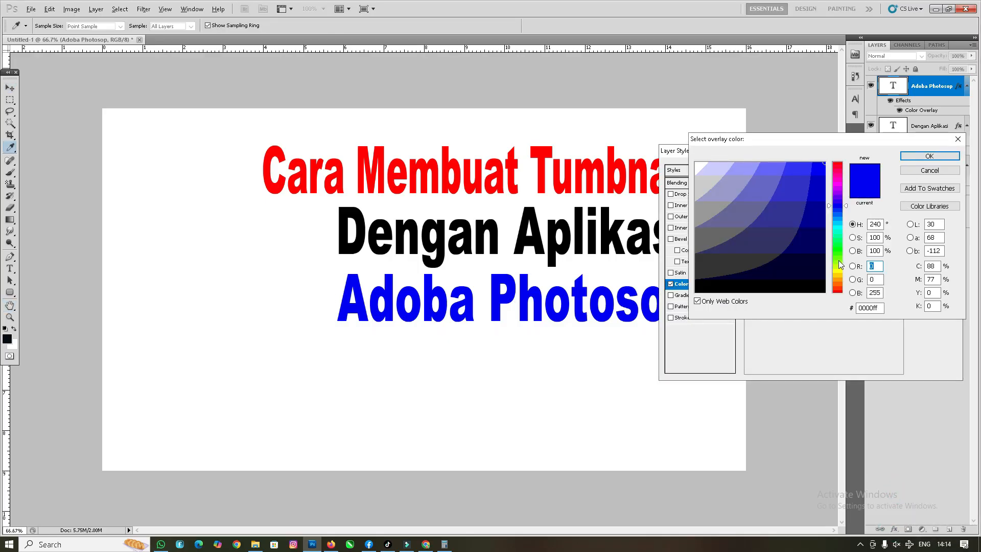
click(837, 257)
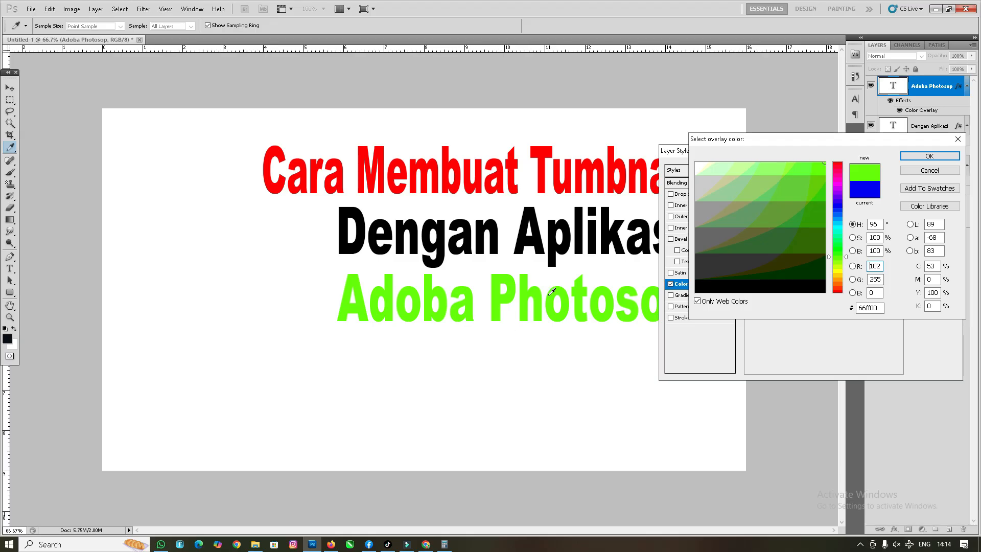
click(822, 218)
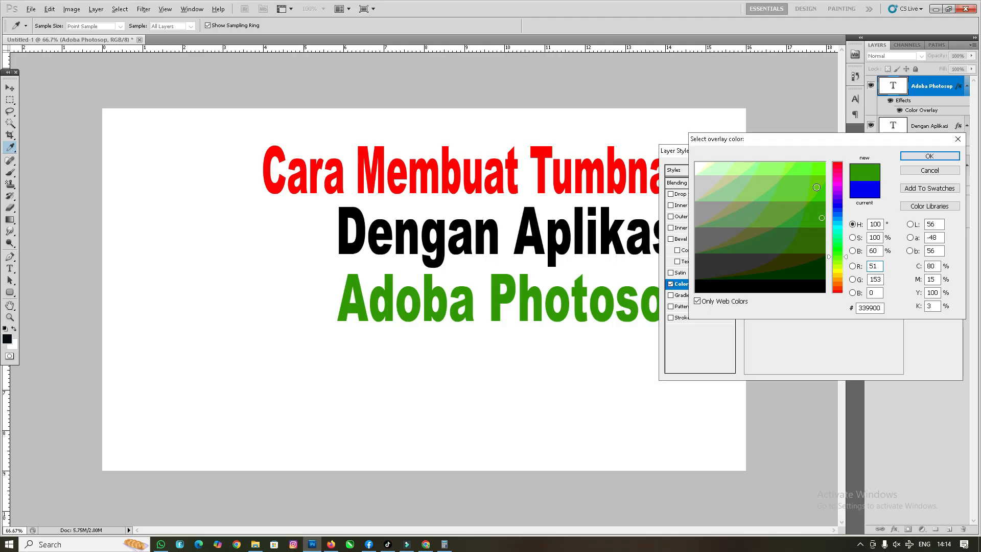
click(819, 166)
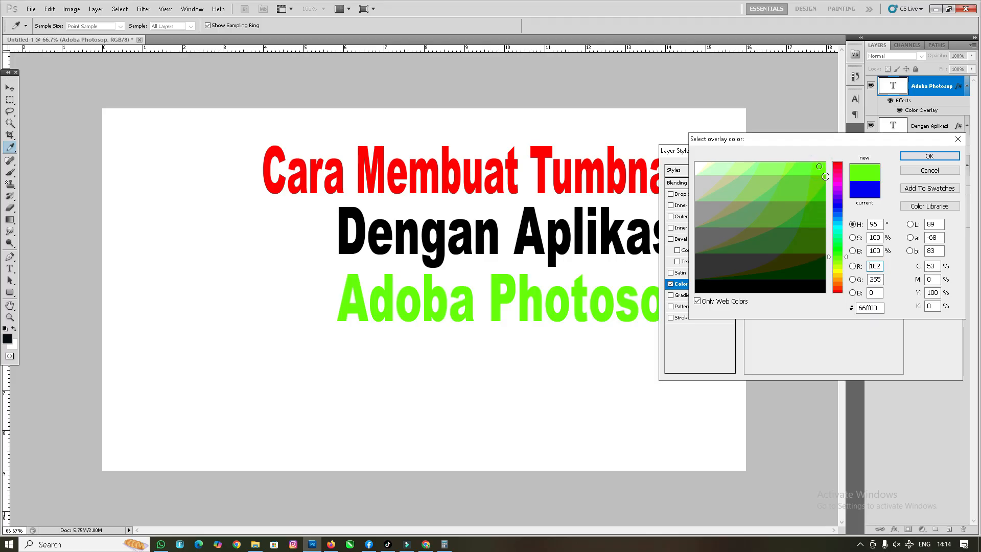
click(838, 232)
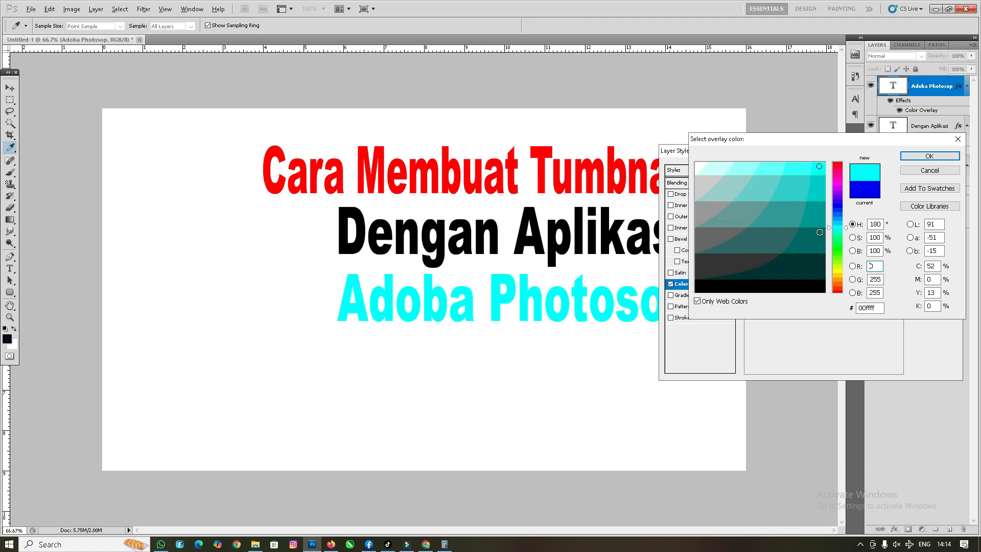
click(838, 206)
key(Return)
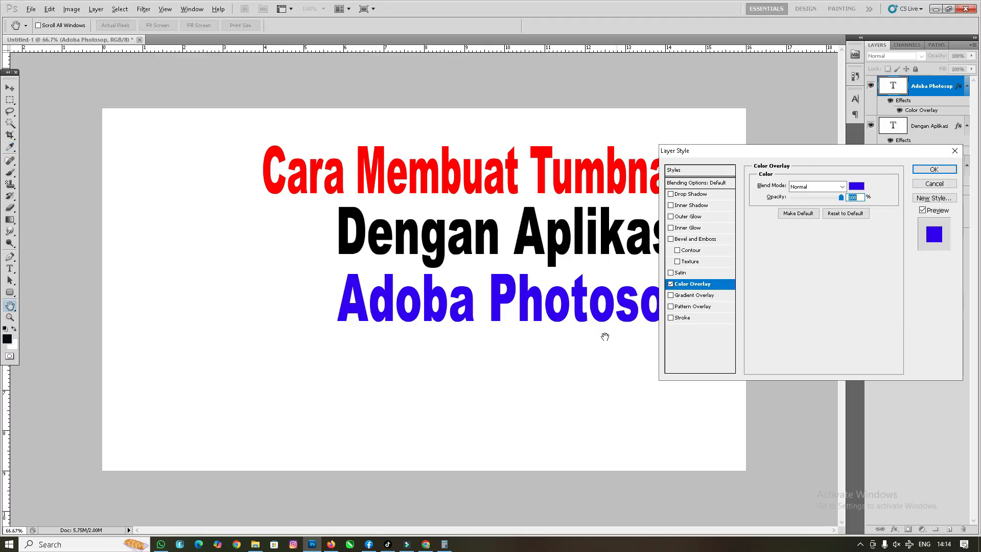
key(Return)
drag(673, 314, 666, 311)
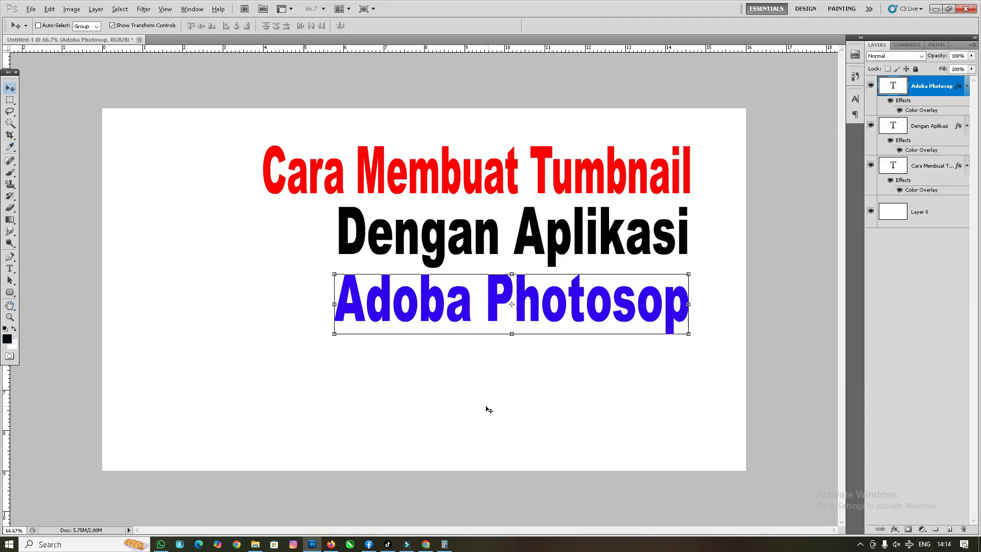
Step: Switch to Chrome and search Google Images for "adobe photosop"
click(236, 545)
click(455, 253)
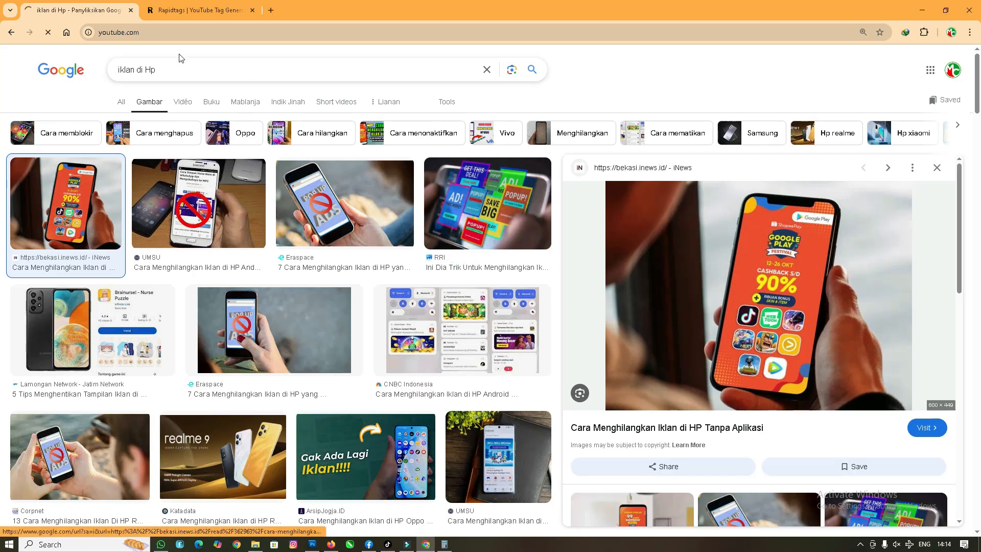
drag(196, 62, 55, 76)
text(ado)
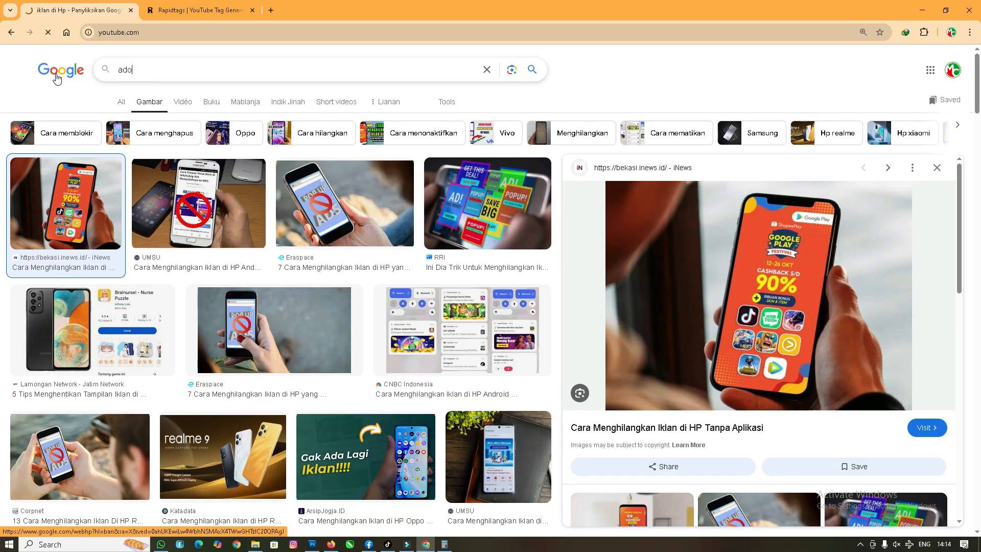
text(be pho)
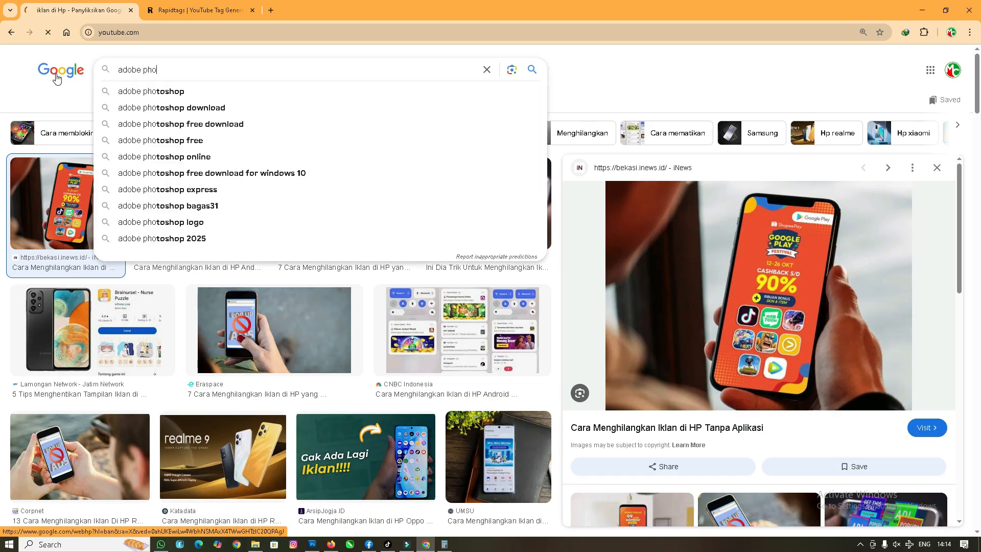
text(tosop)
key(Return)
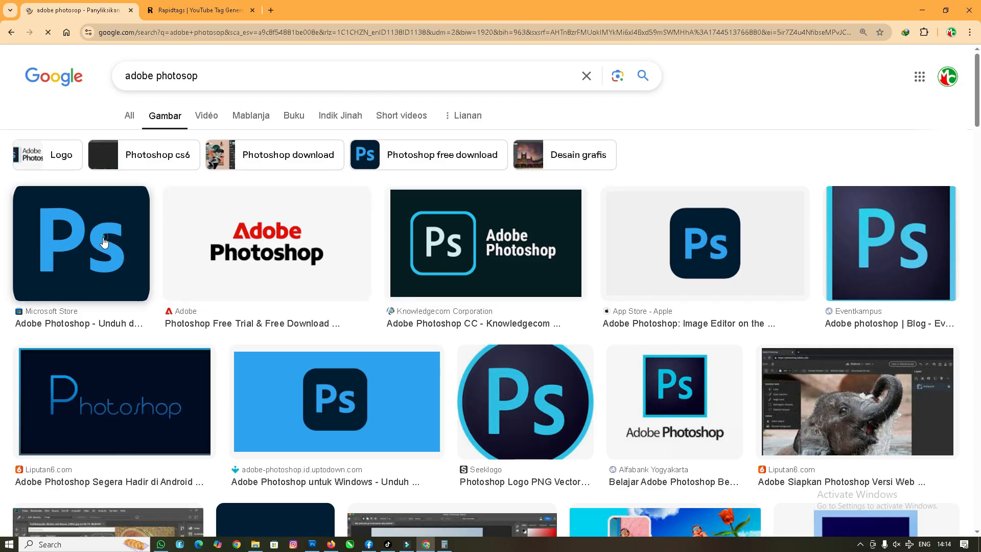
Step: Browse the image results for a suitable logo and refine the search to "adobe photoshop logo"
scroll(133, 268, down, 2)
scroll(153, 271, up, 2)
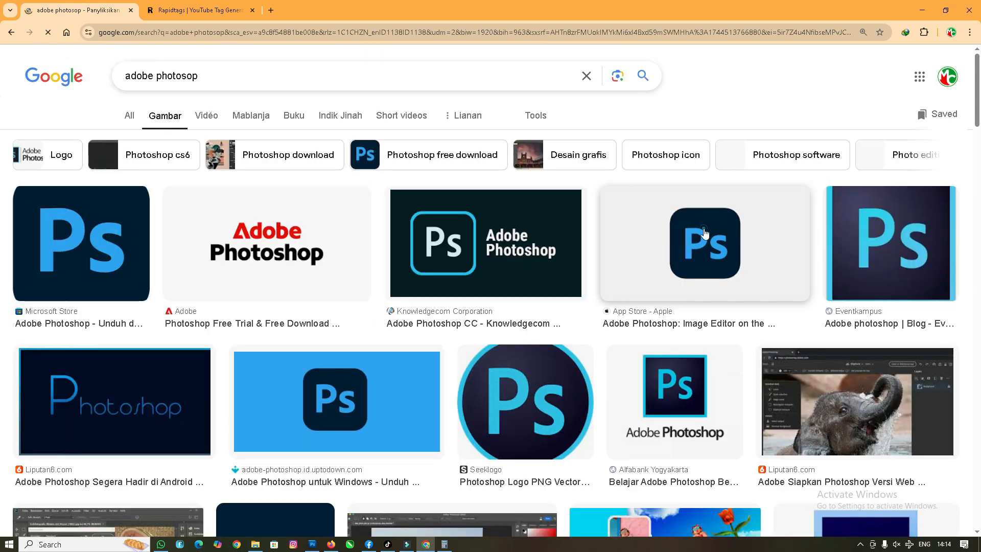
scroll(506, 262, down, 3)
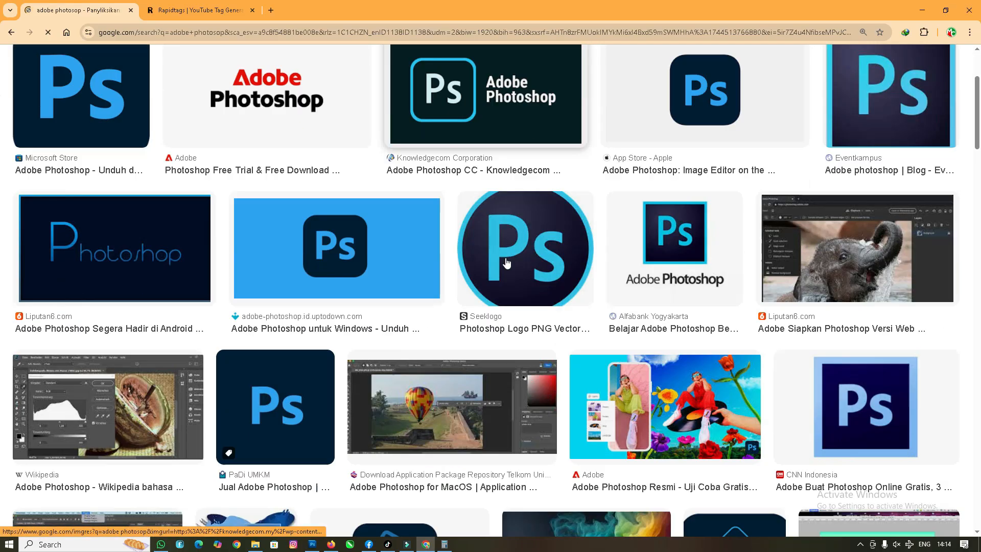
scroll(506, 262, down, 3)
scroll(506, 258, up, 6)
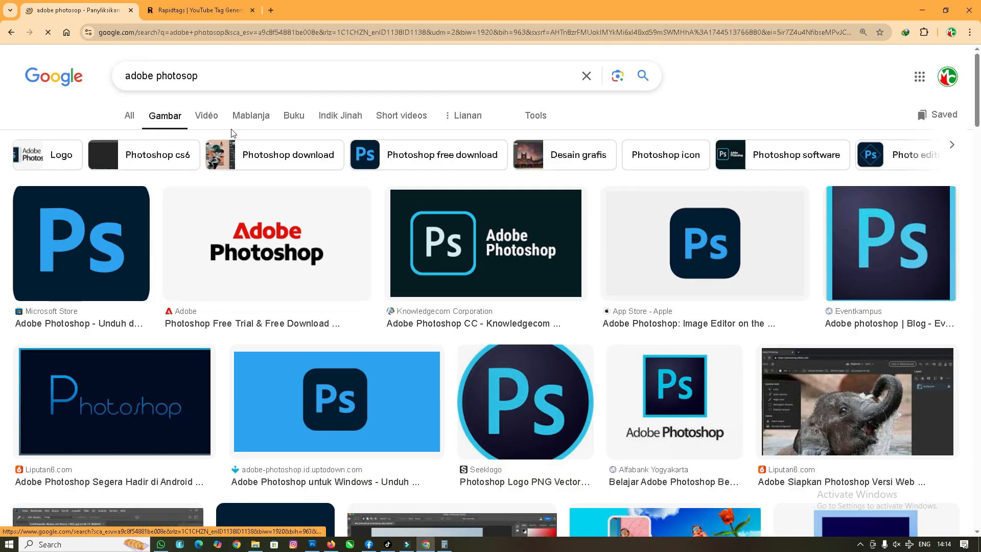
click(230, 75)
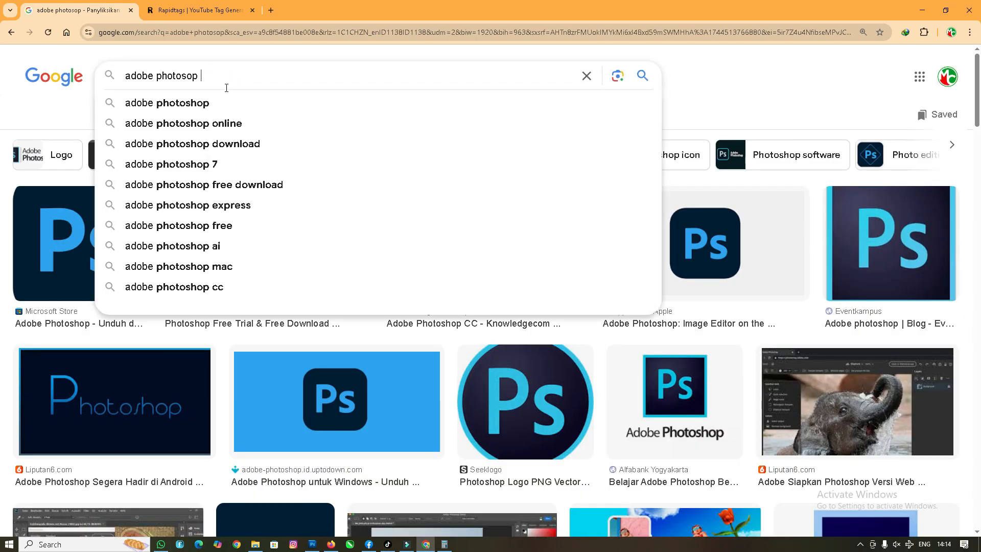
click(203, 102)
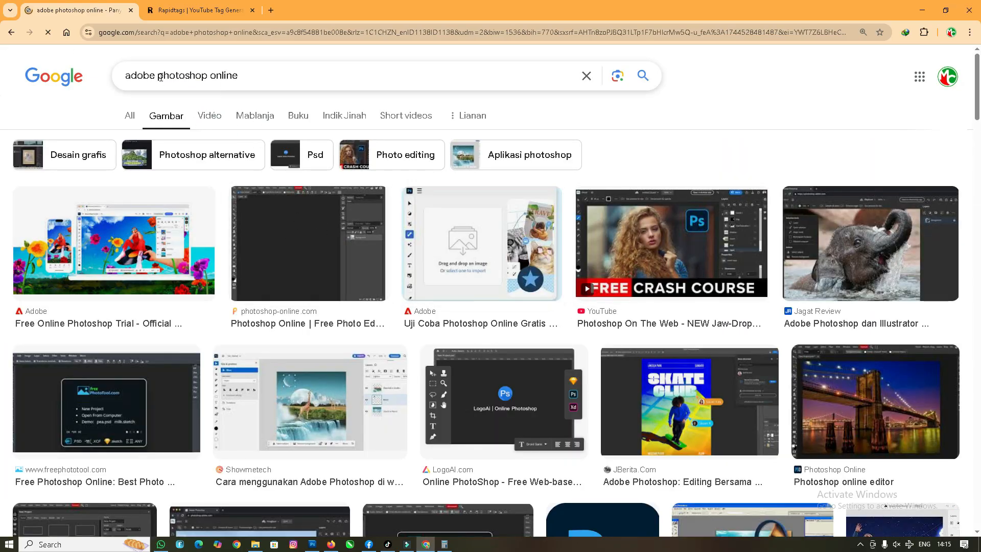
drag(251, 77, 207, 80)
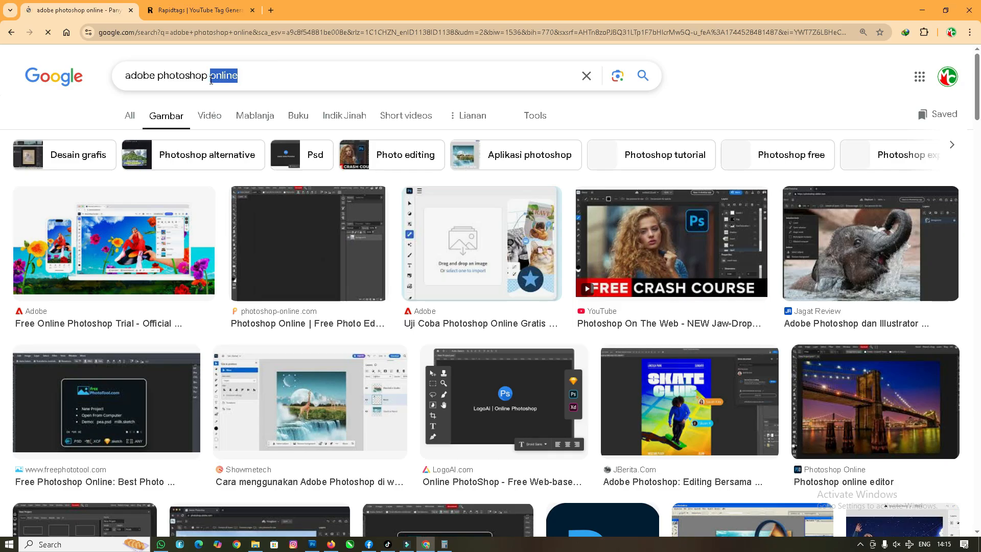
key(BackSpace)
text(logo)
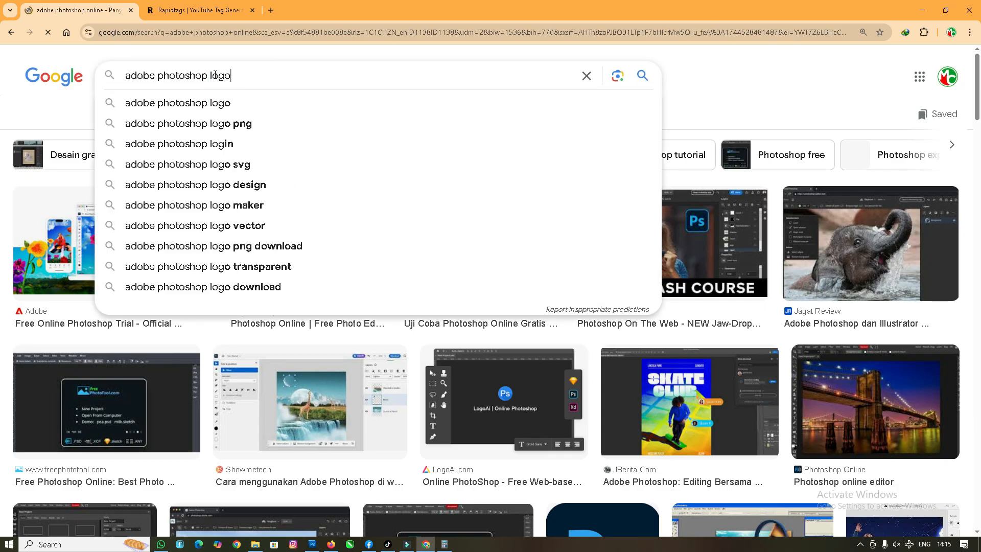
key(Return)
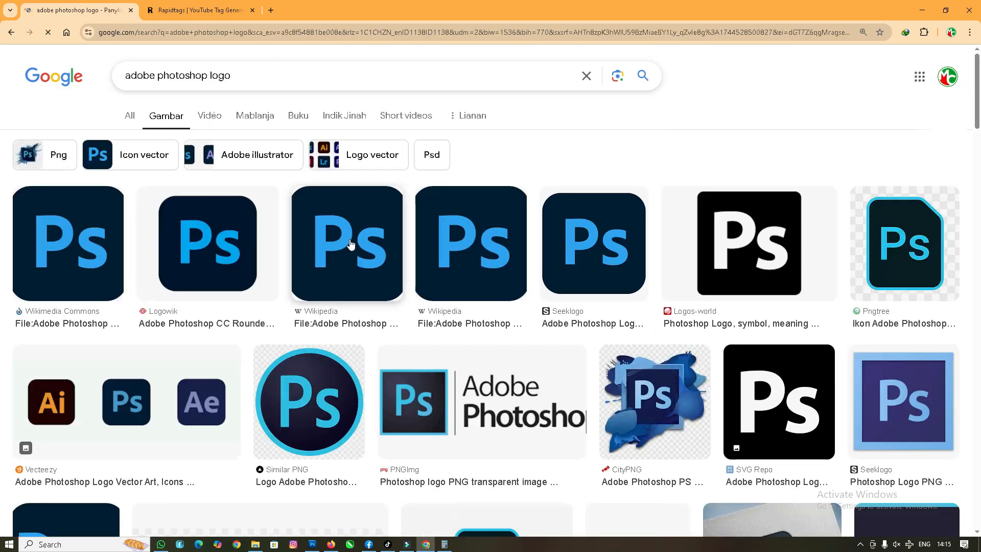
Step: Save the Wikipedia Adobe Photoshop CC icon image as the PNG file "images" on the GARAPAN (E:) drive
click(461, 306)
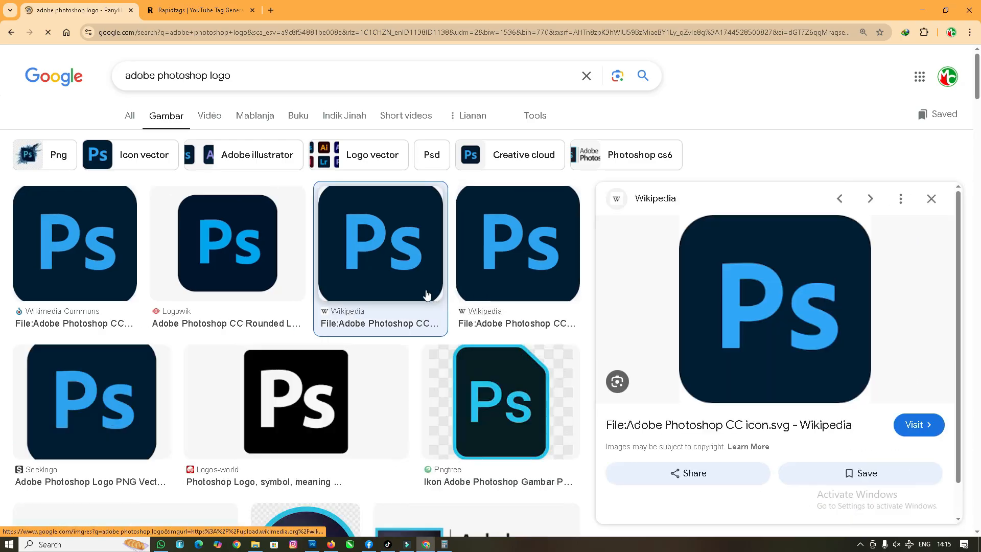
right_click(736, 286)
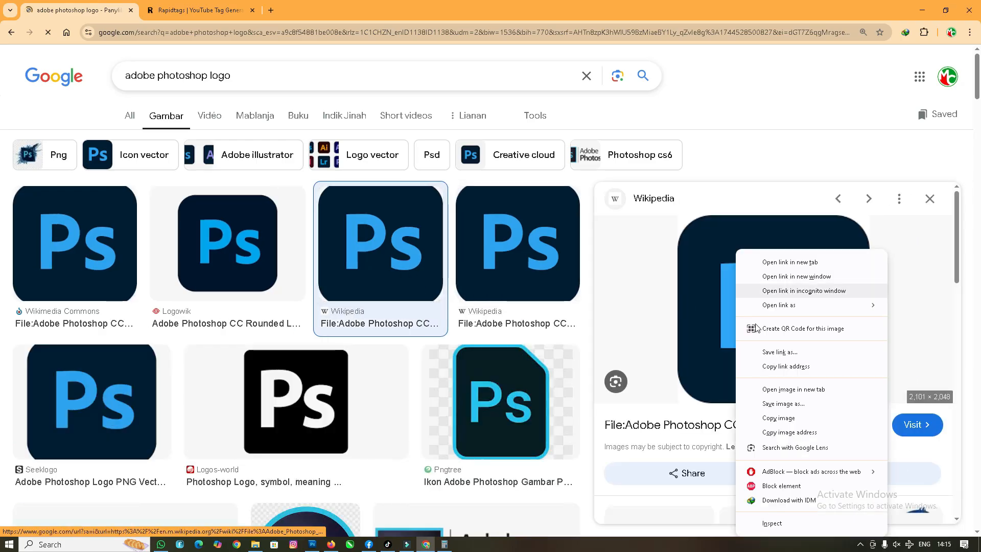
click(797, 406)
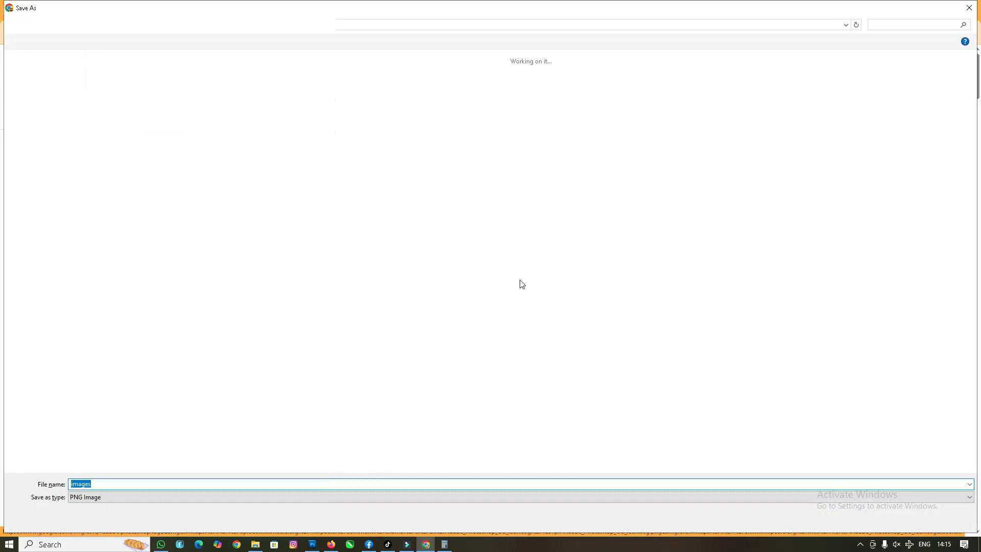
click(875, 521)
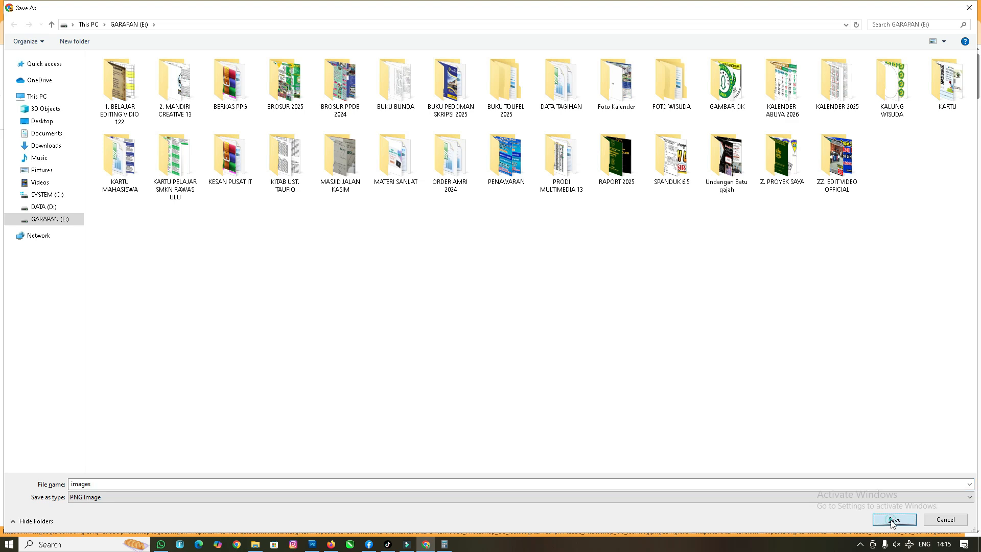
Step: Switch to File Explorer, locate the "images" logo file on GARAPAN (E:), and open it in Photoshop
click(255, 544)
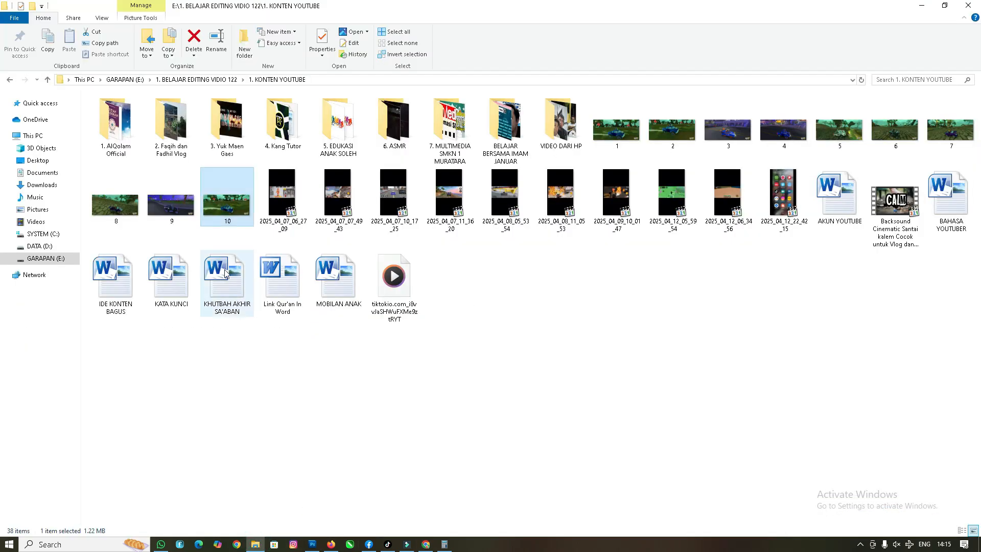
click(66, 258)
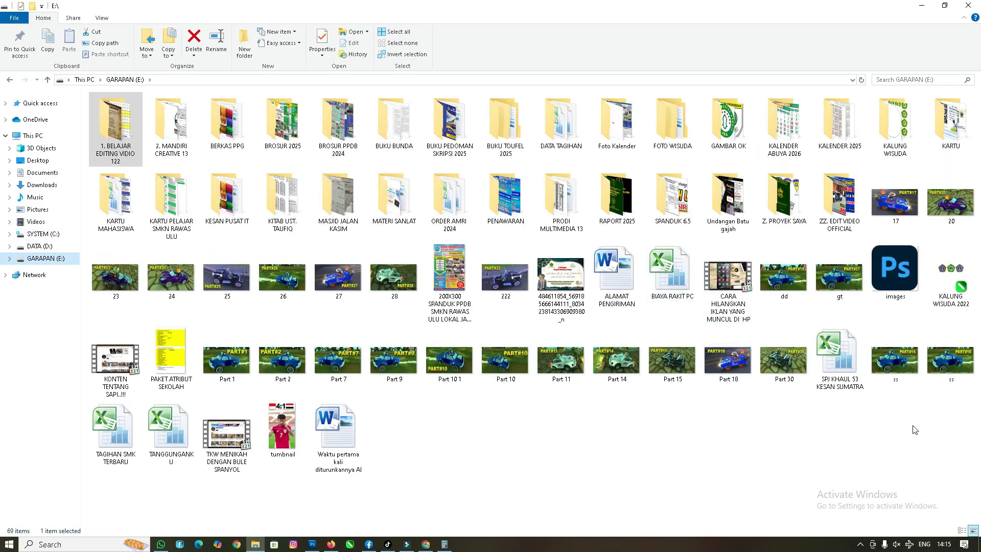
drag(893, 271, 657, 81)
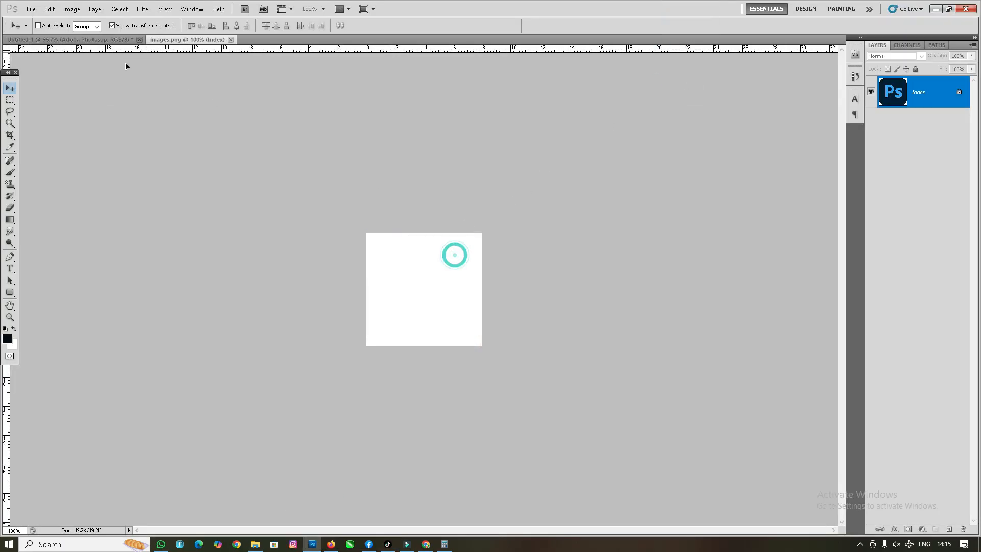
Step: Bring the logo from images.png into the Untitled-1 thumbnail and enlarge it to about 241% beside the title's lower lines
drag(454, 254, 301, 218)
key(ctrl+a)
drag(160, 360, 119, 400)
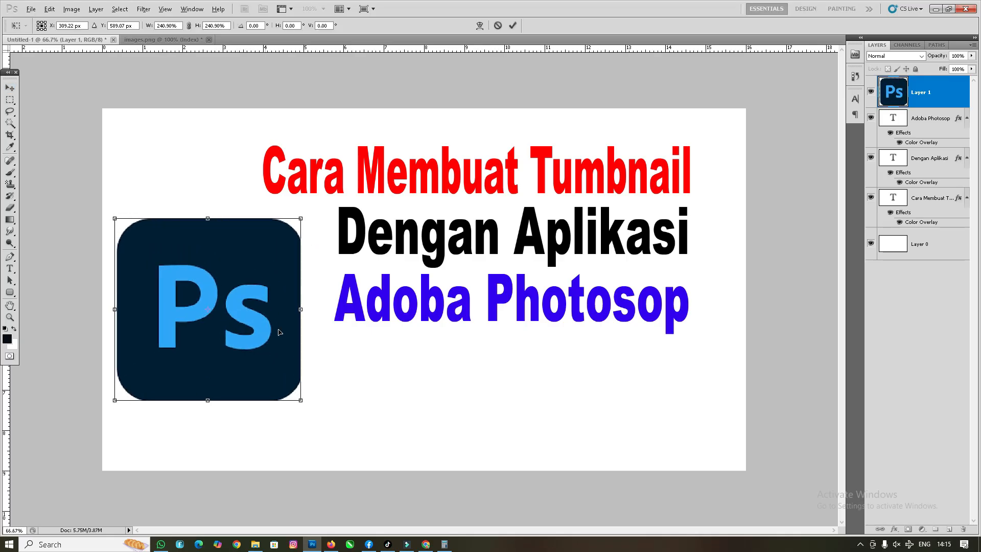
key(Return)
Step: Shrink the Photoshop logo slightly and position it just left of the "Adoba Photosop" line
drag(218, 281, 231, 287)
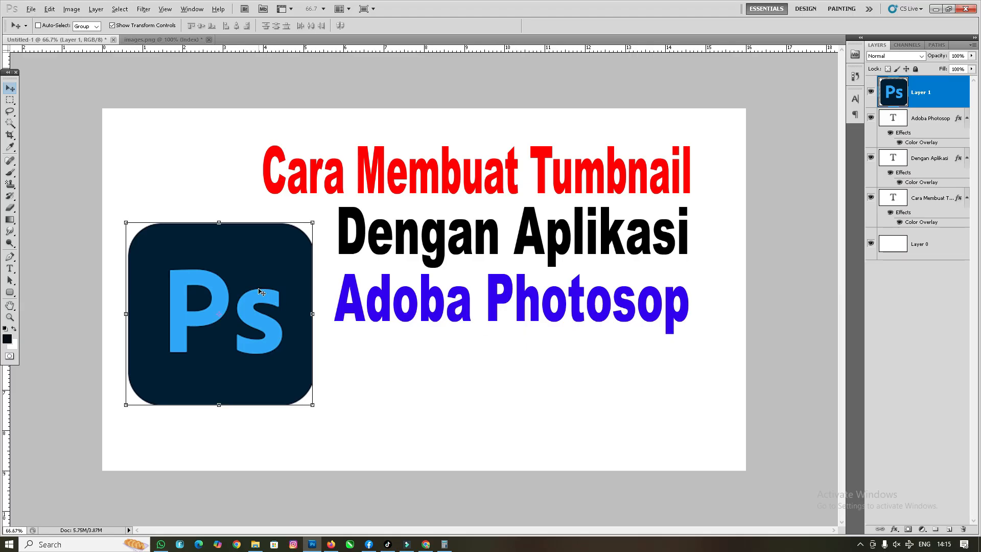
drag(259, 291, 267, 306)
drag(133, 234, 168, 269)
drag(287, 336, 287, 310)
key(Return)
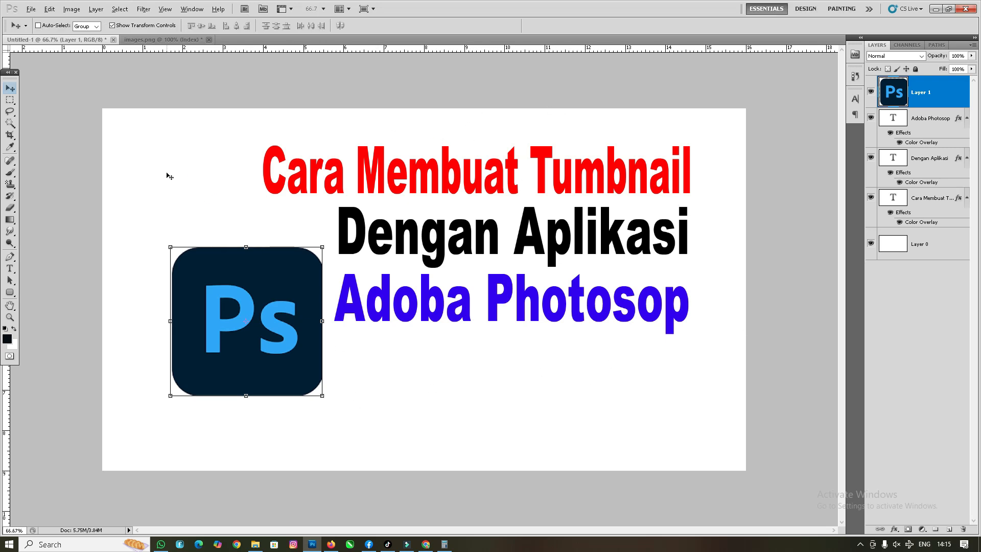
double_click(924, 249)
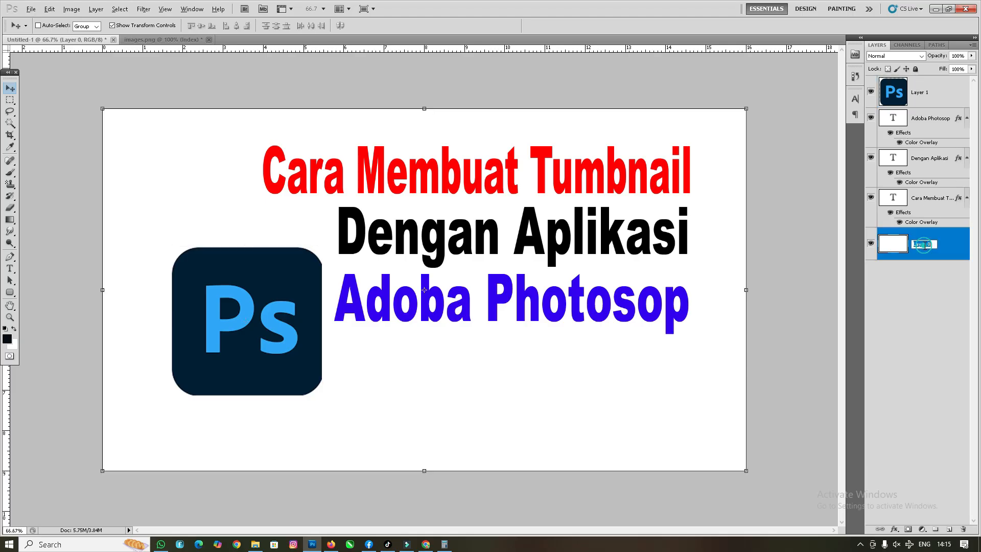
double_click(946, 249)
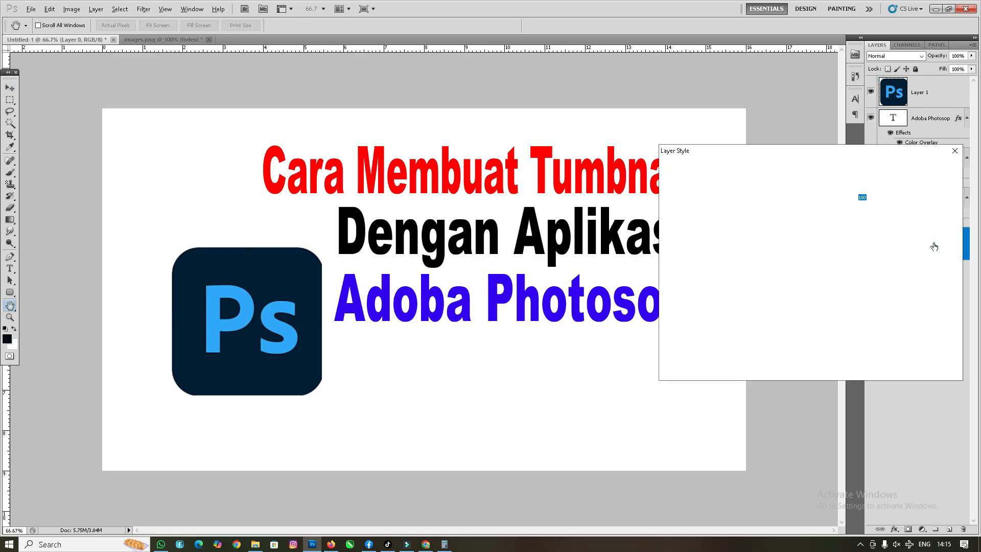
click(921, 175)
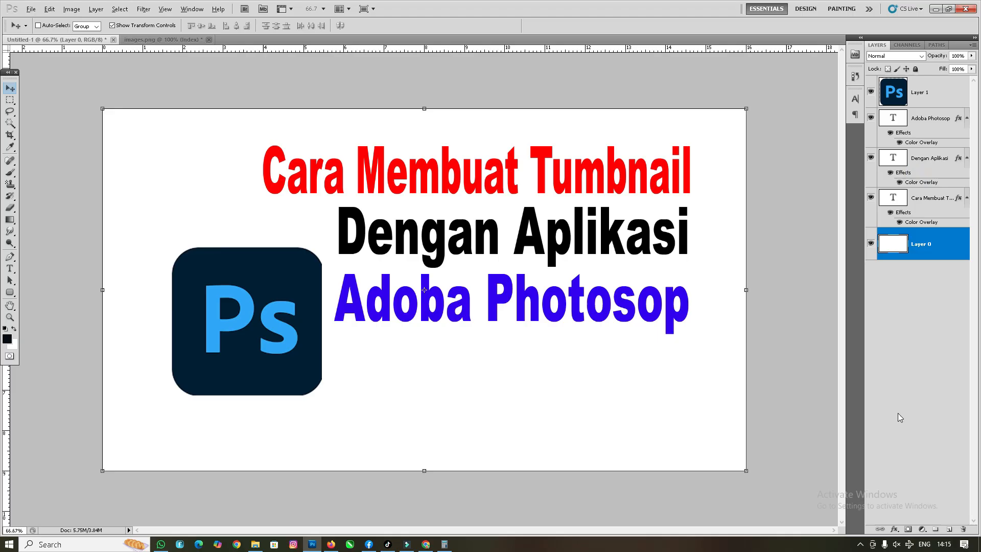
Step: Apply a Gradient Overlay to the background Layer 0 using the "Violet, Green, Orange" preset, after trying "Blue, Red, Yellow"
click(893, 529)
click(901, 509)
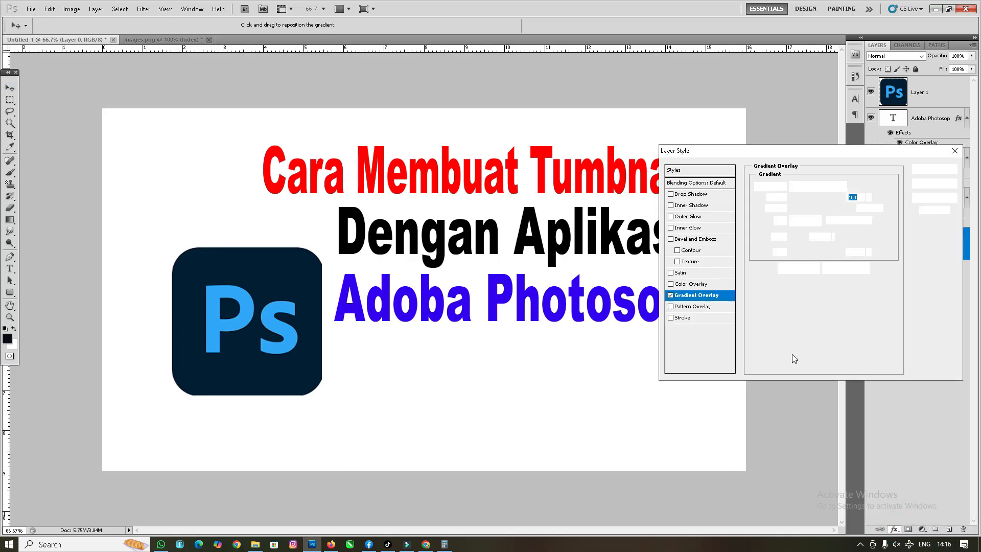
click(821, 208)
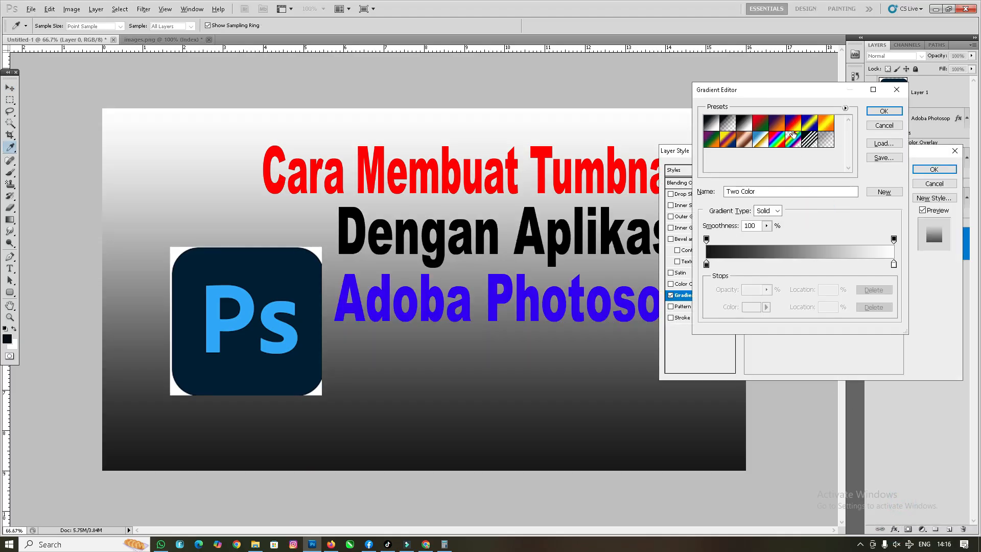
click(793, 124)
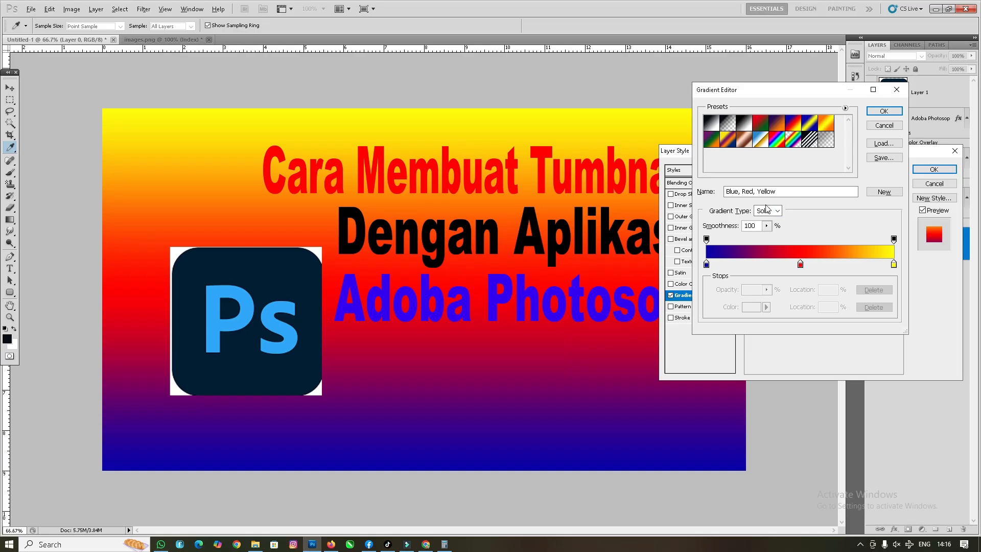
click(724, 142)
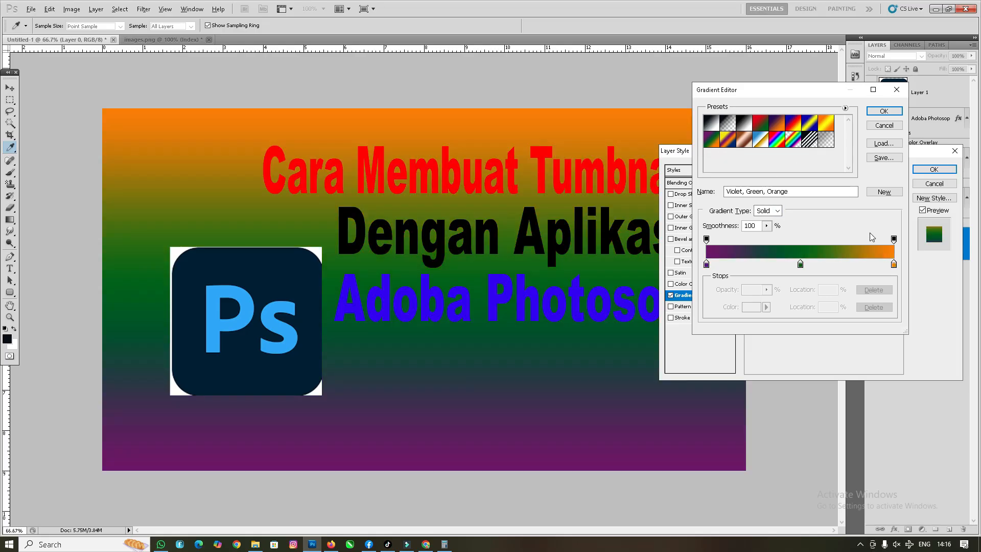
click(884, 111)
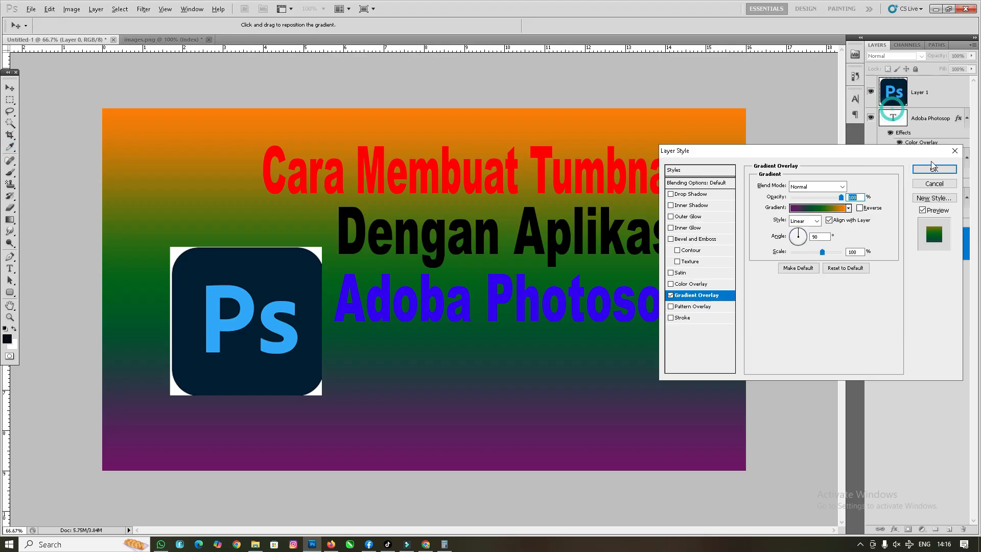
click(934, 169)
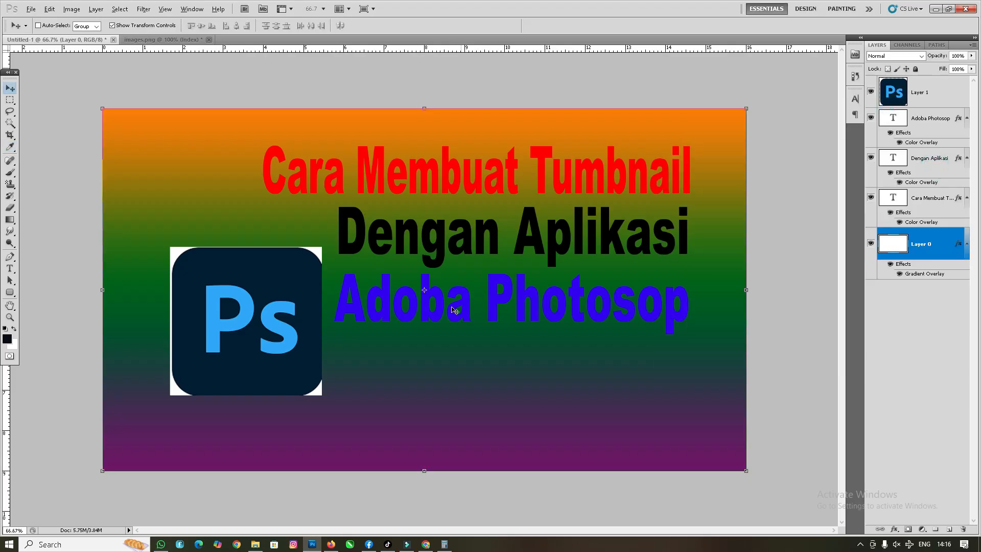
Step: Add a thick white outside Stroke to the "Cara Membuat Tumbnail" text layer
right_click(447, 165)
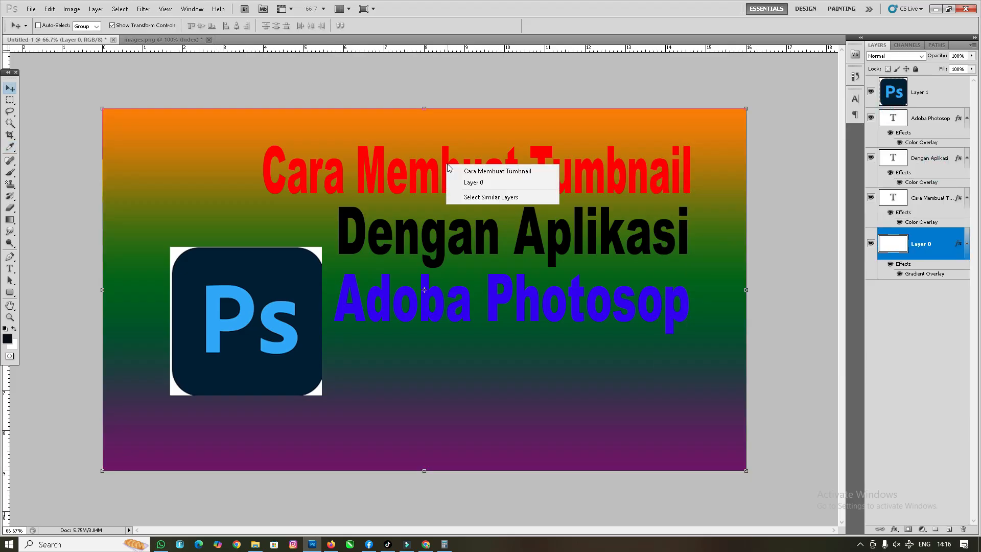
click(487, 172)
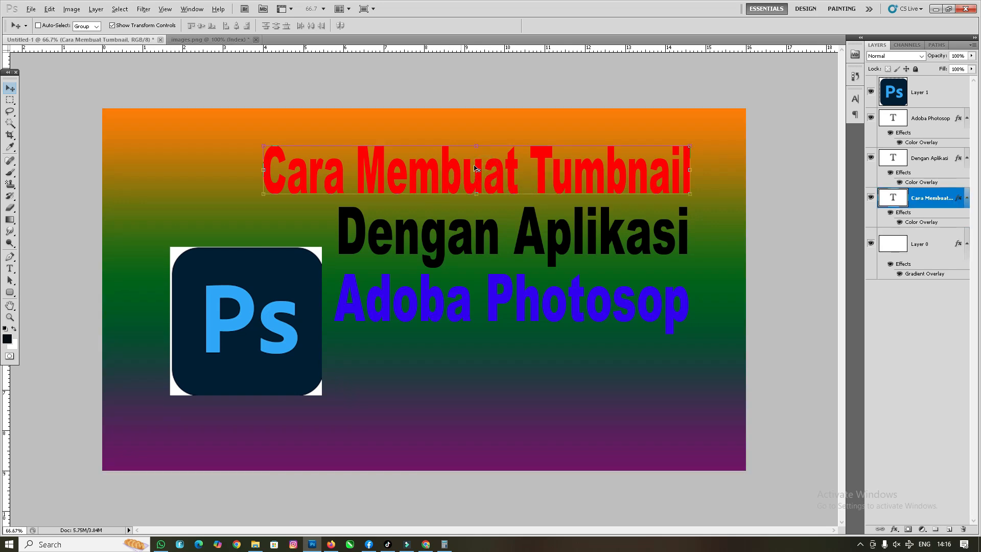
right_click(446, 166)
click(480, 171)
click(893, 531)
click(892, 521)
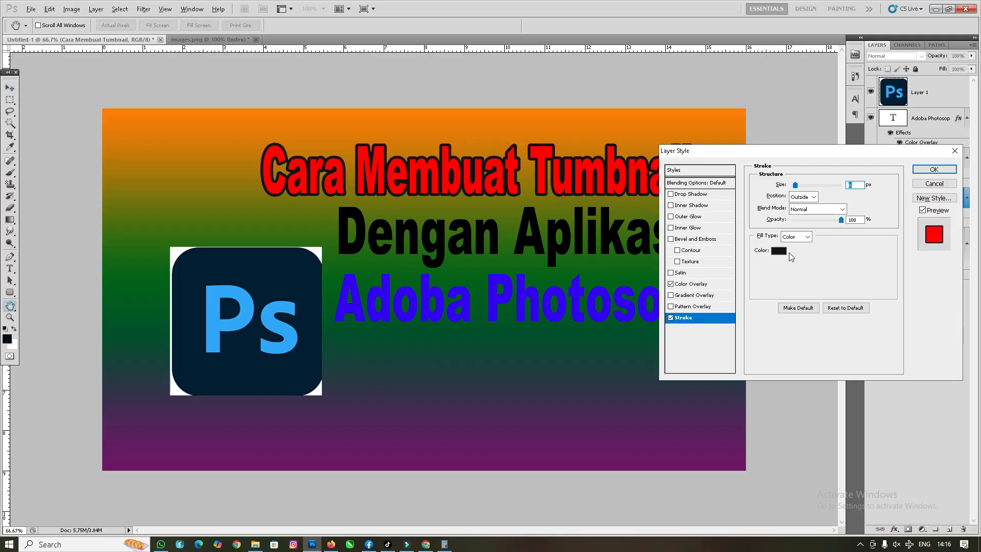
click(782, 250)
drag(754, 193, 580, 118)
key(Return)
drag(783, 188, 800, 188)
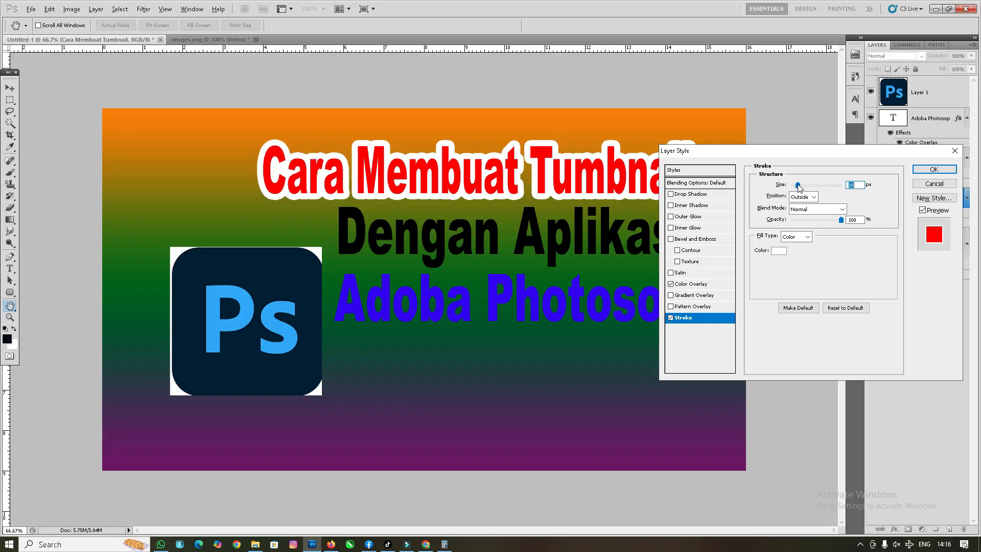
key(Return)
Step: Add a thick white outside Stroke to the "Dengan Aplikasi" text layer
right_click(523, 233)
click(541, 241)
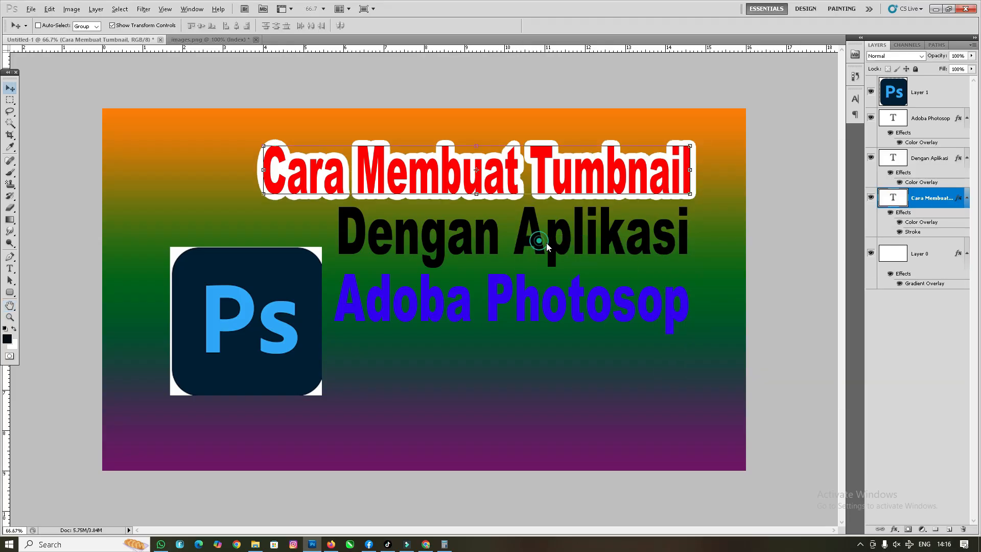
click(895, 530)
click(894, 524)
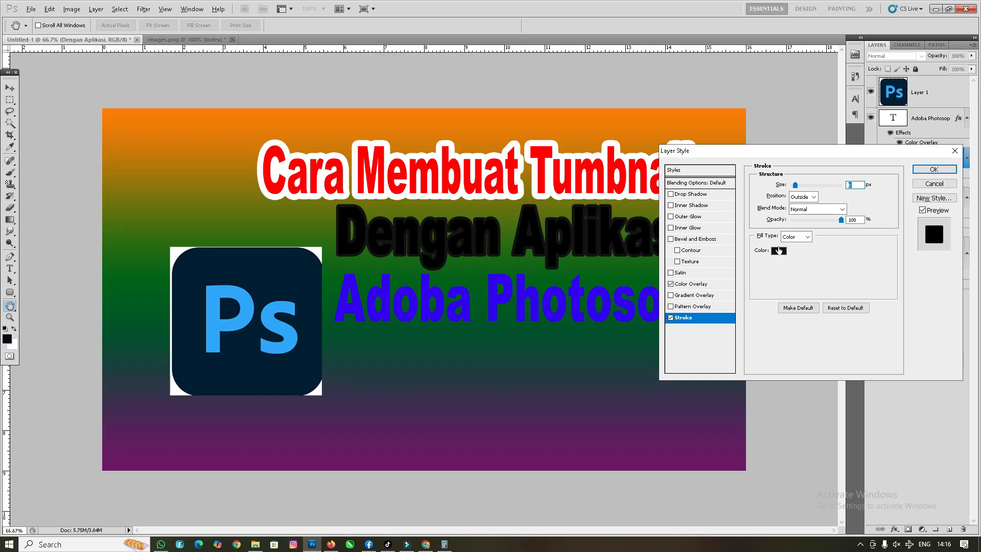
click(778, 251)
drag(766, 196, 689, 158)
key(Return)
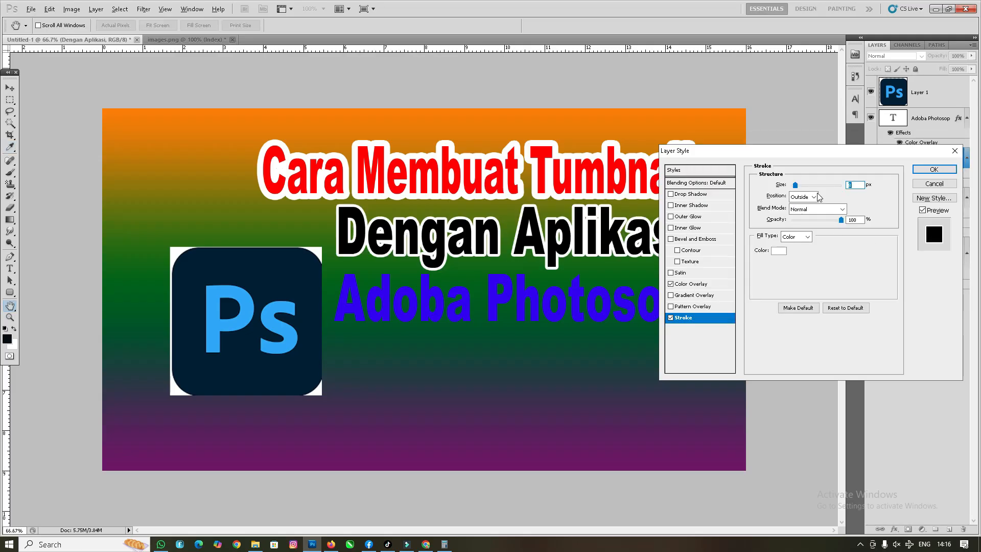
drag(798, 186, 798, 186)
key(Return)
Step: Add a thick white (ffffff) outside Stroke to the "Adoba Photosop" text layer
right_click(543, 301)
click(582, 308)
click(893, 531)
click(899, 531)
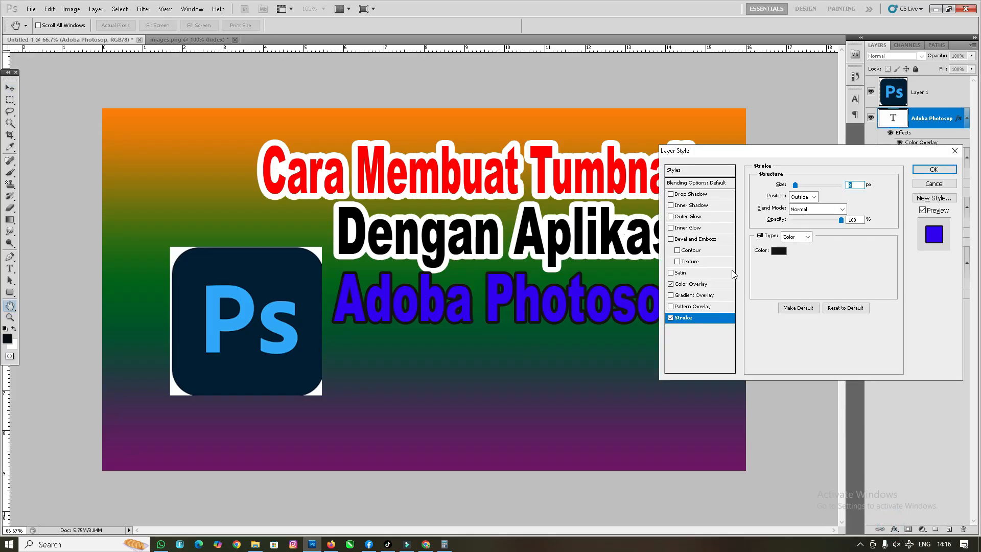
click(779, 250)
click(699, 164)
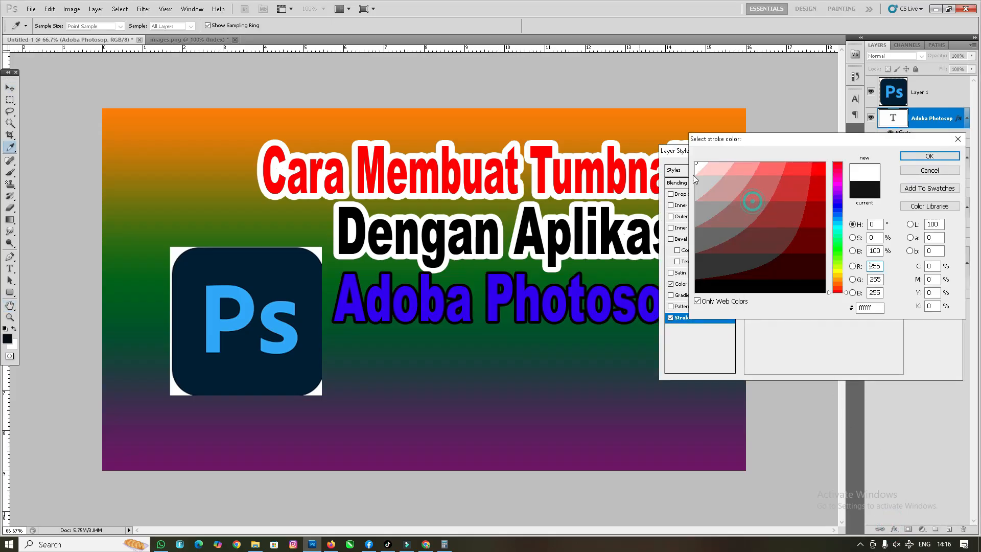
key(Return)
drag(795, 186, 797, 186)
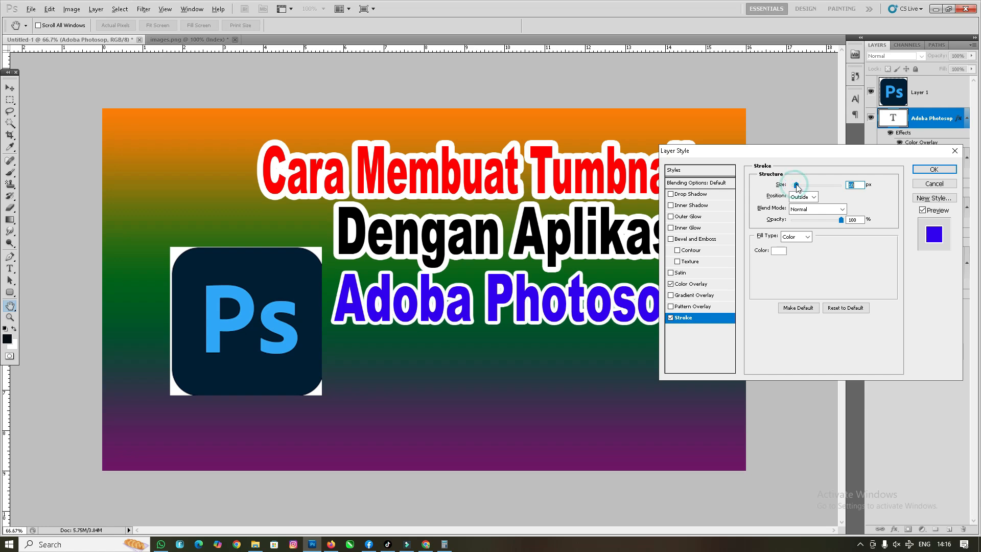
key(Return)
Step: Select the Photoshop logo layer and shift the logo slightly left, away from the title text
right_click(278, 303)
click(302, 310)
drag(299, 307, 277, 307)
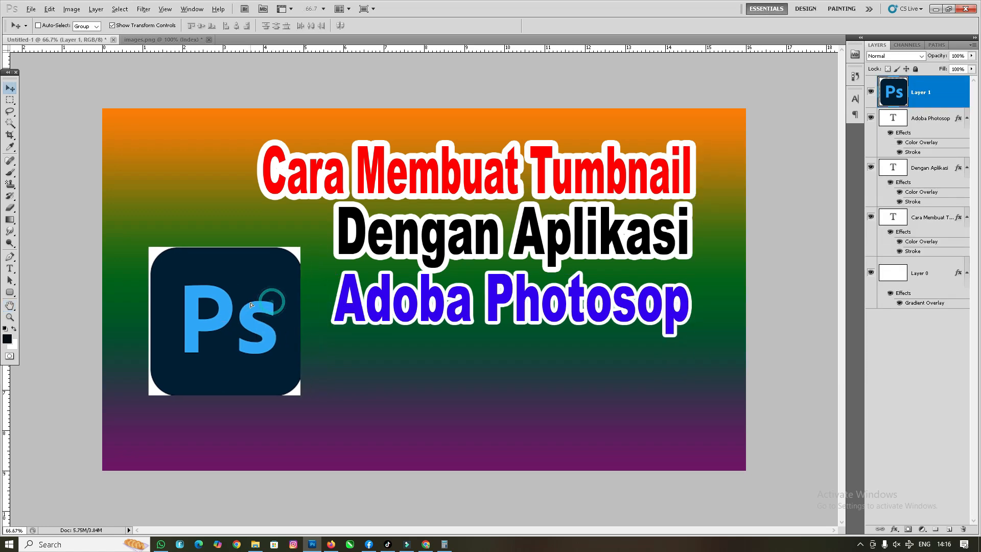
Step: Erase the white corners around the Photoshop logo with the Magic Eraser Tool
key(e)
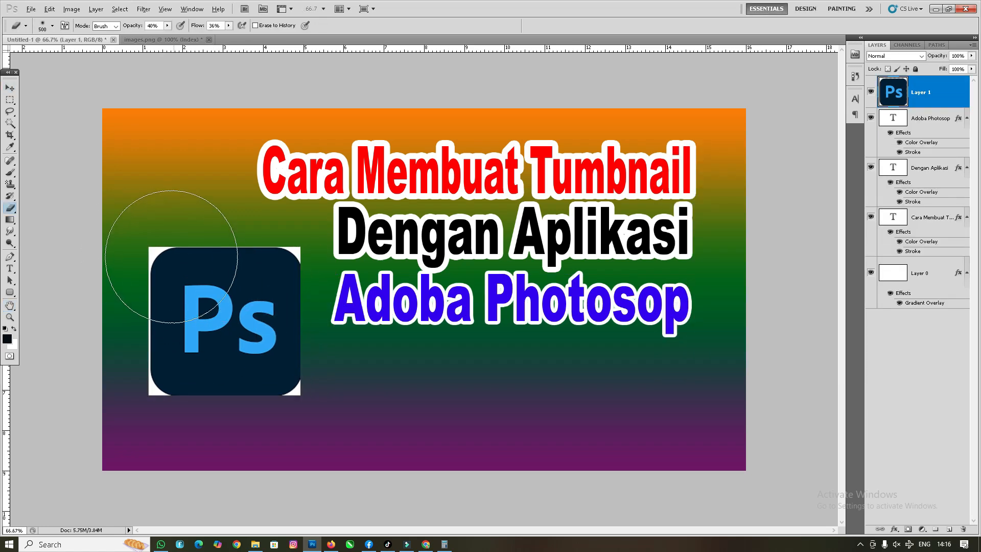
right_click(13, 209)
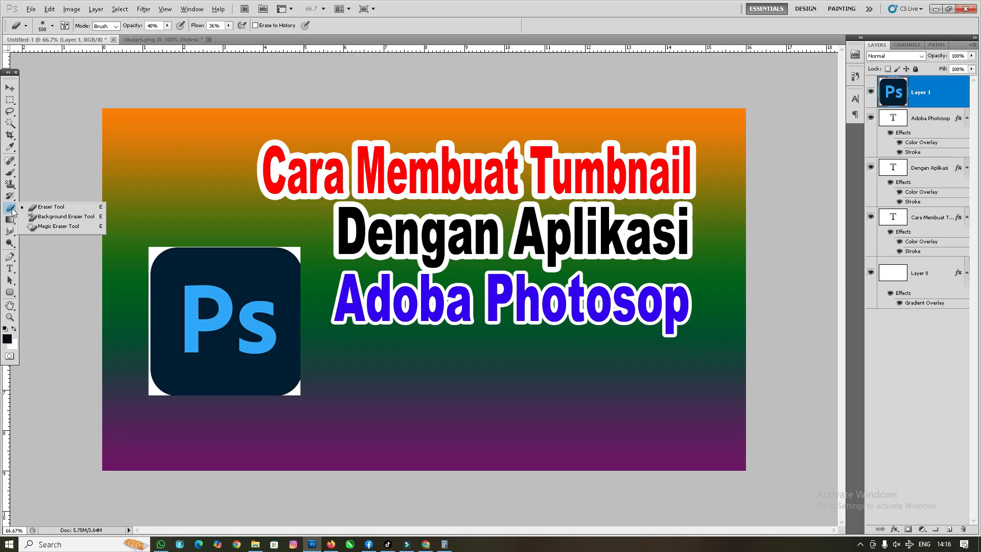
click(60, 226)
click(153, 252)
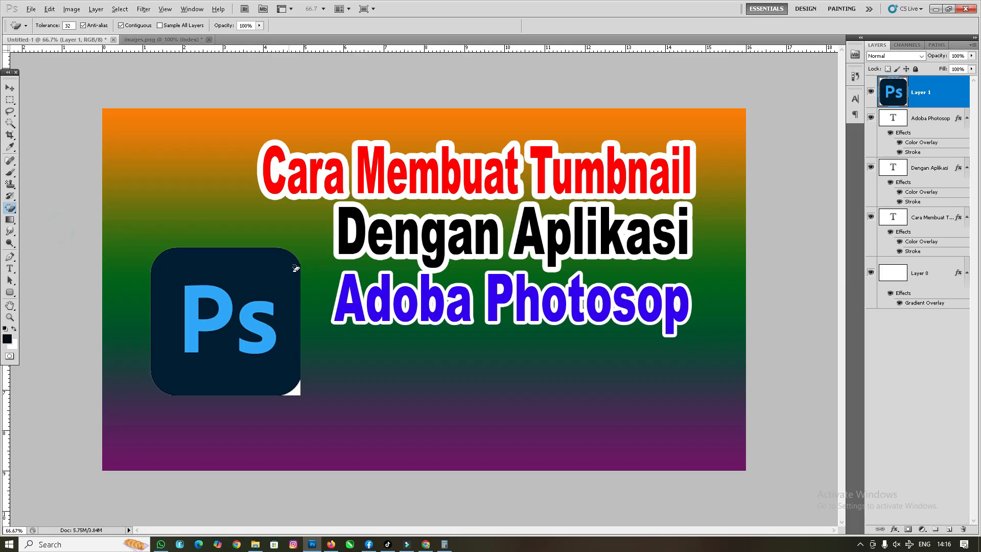
click(294, 389)
click(10, 89)
Step: Add a white (ffffff) outside Stroke to the Photoshop logo layer
click(894, 530)
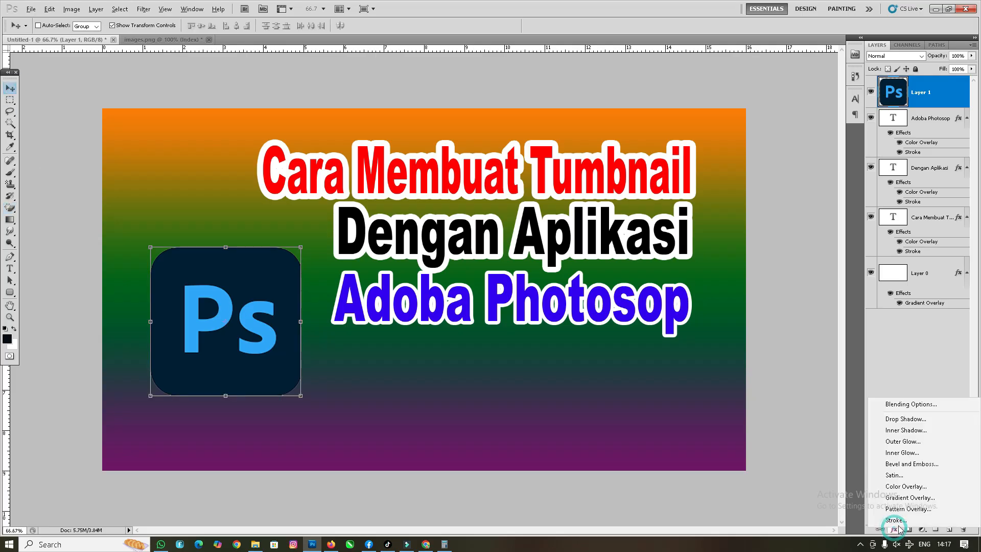
key(Escape)
key(h)
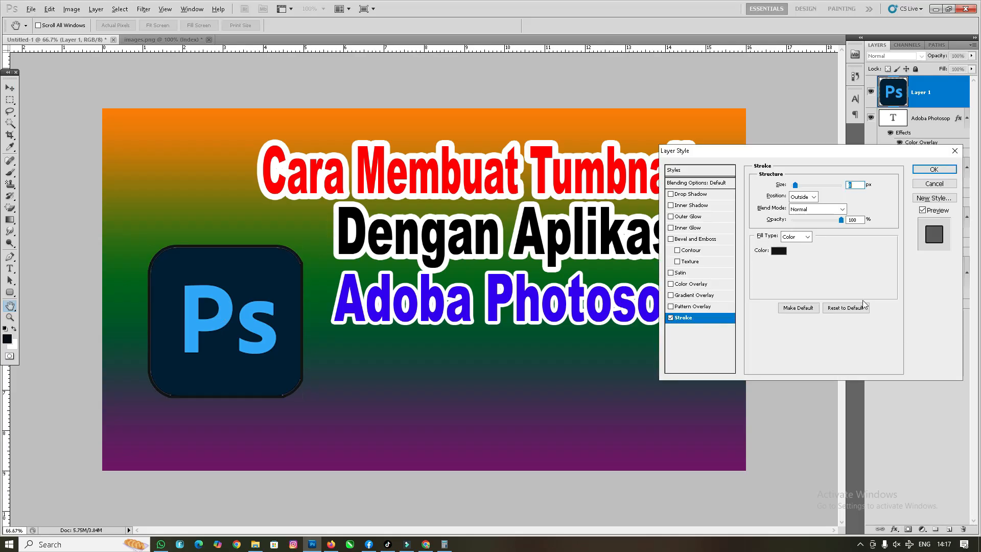
click(775, 250)
drag(725, 186, 607, 124)
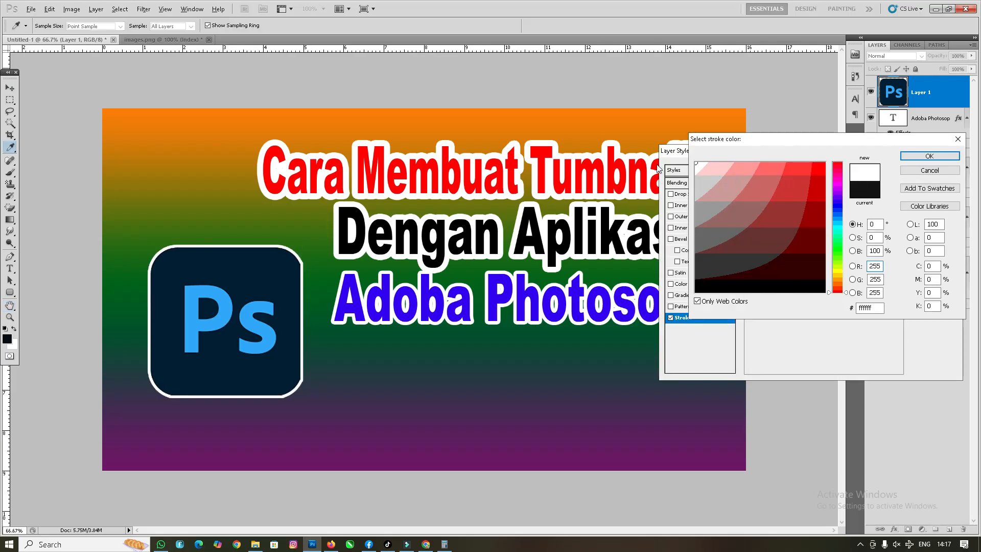
key(Return)
key(Return)
key(v)
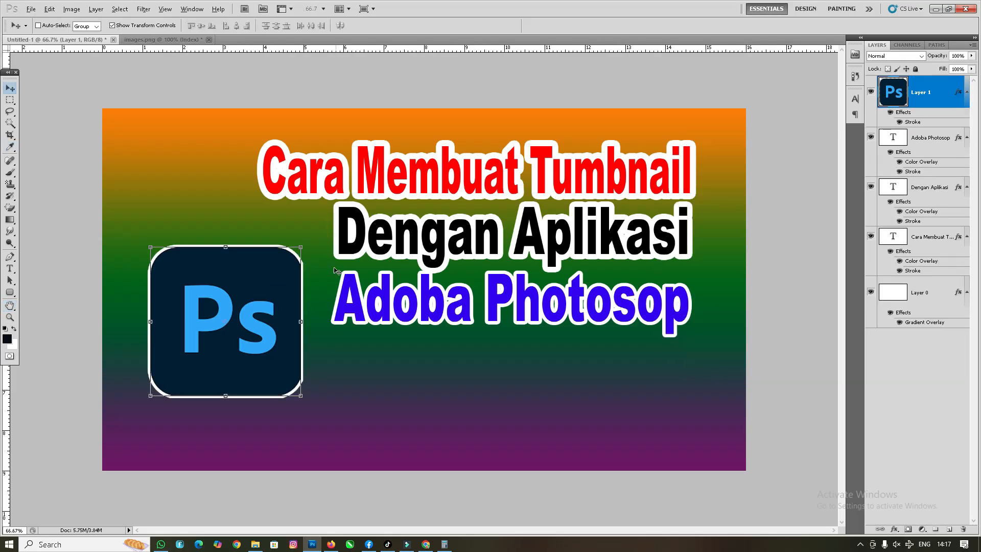
Step: Scale the Photoshop logo up to about 114% and shift it slightly upward
drag(304, 244, 314, 234)
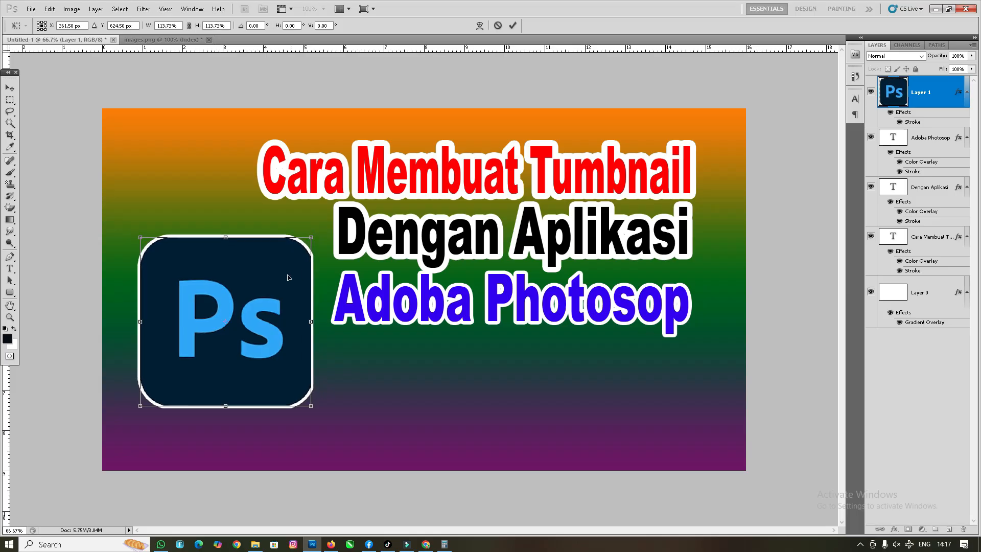
key(Return)
drag(265, 288, 263, 279)
Step: Move the "Adoba Photosop" and "Dengan Aplikasi" text lines down to space out the three title lines
right_click(374, 294)
click(394, 302)
drag(386, 250, 389, 300)
right_click(409, 237)
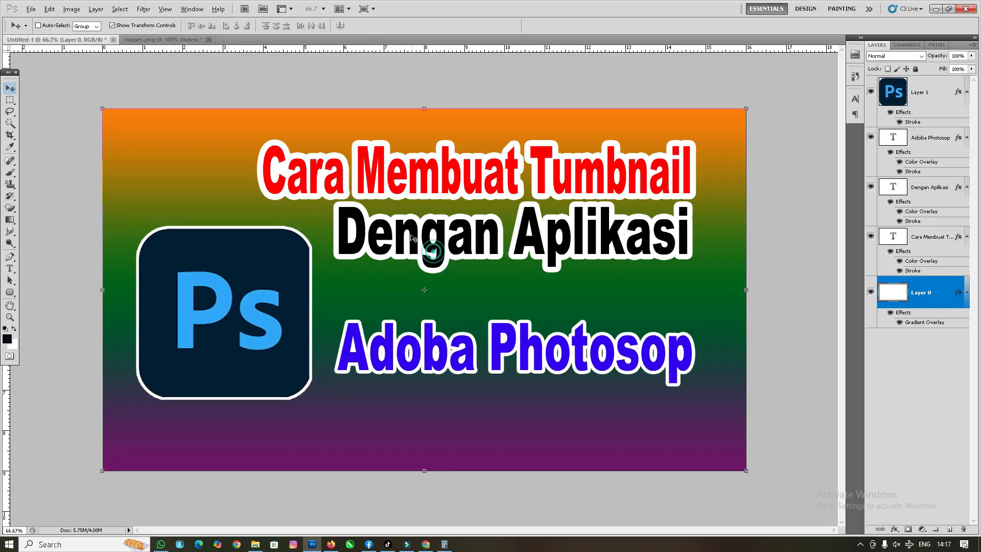
click(415, 245)
drag(410, 225, 413, 256)
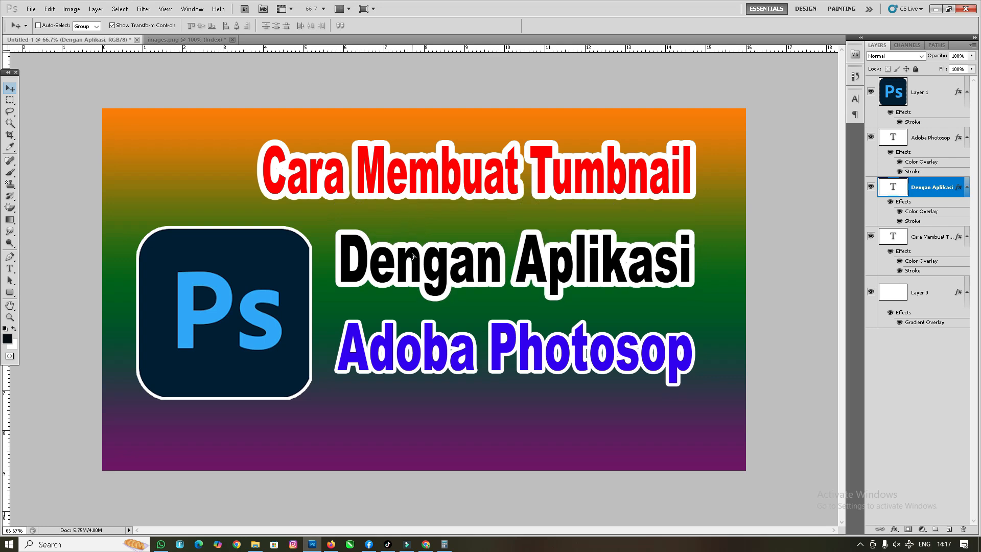
Step: Stretch the "Dengan Aplikasi" text upward to about 117% of its height, keeping its width
shift+right_click(427, 169)
shift+click(456, 179)
key(alt+shift)
right_click(484, 262)
click(510, 268)
drag(513, 232, 515, 211)
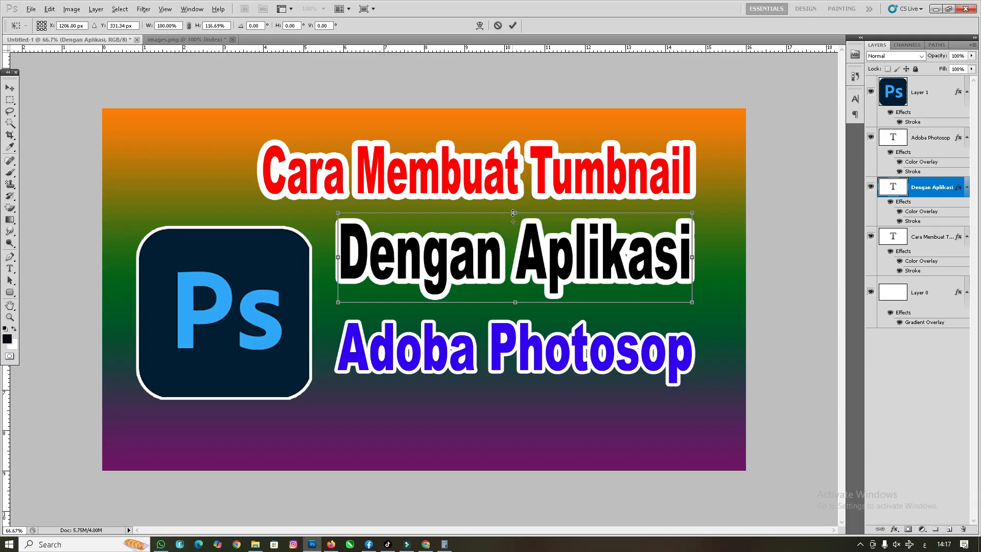
right_click(331, 160)
click(371, 169)
key(Return)
Step: Widen the "Cara Membuat Tumbnail" text to about 128.5% so it starts above the logo's outer edge, then select the logo layer
right_click(336, 168)
click(362, 174)
key(ctrl+t)
drag(257, 174, 139, 175)
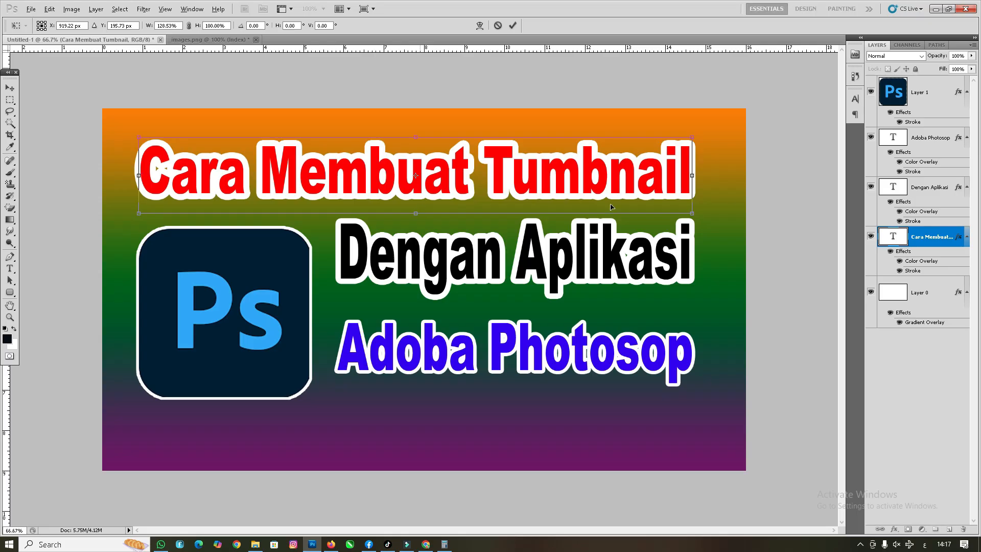
key(Return)
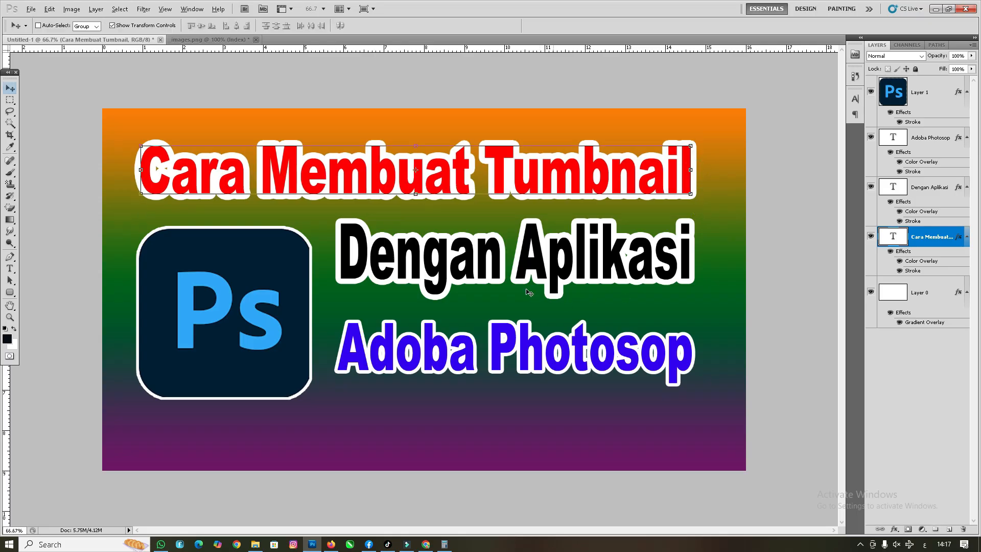
right_click(273, 315)
click(280, 311)
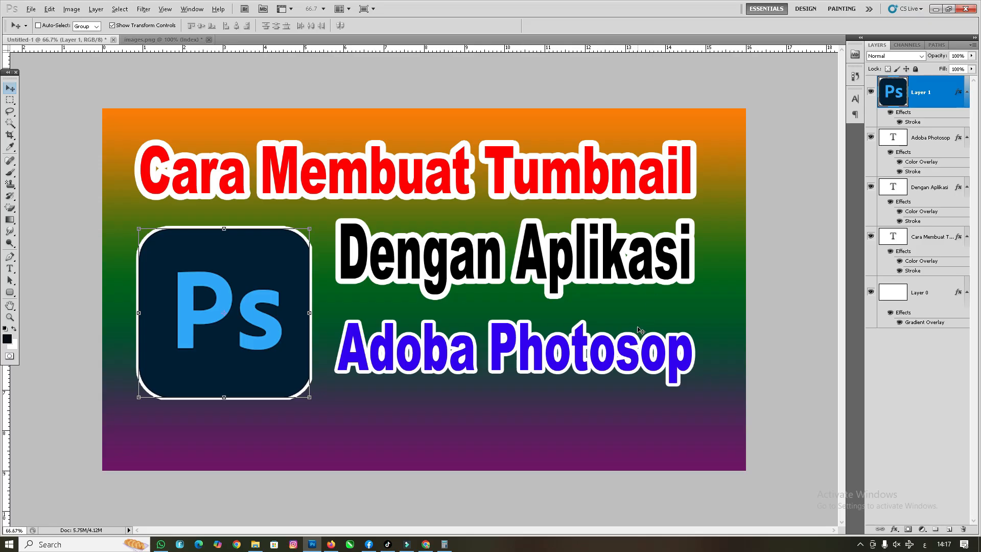
Step: Start saving the thumbnail and choose JPEG as the file format
key(ctrl+s)
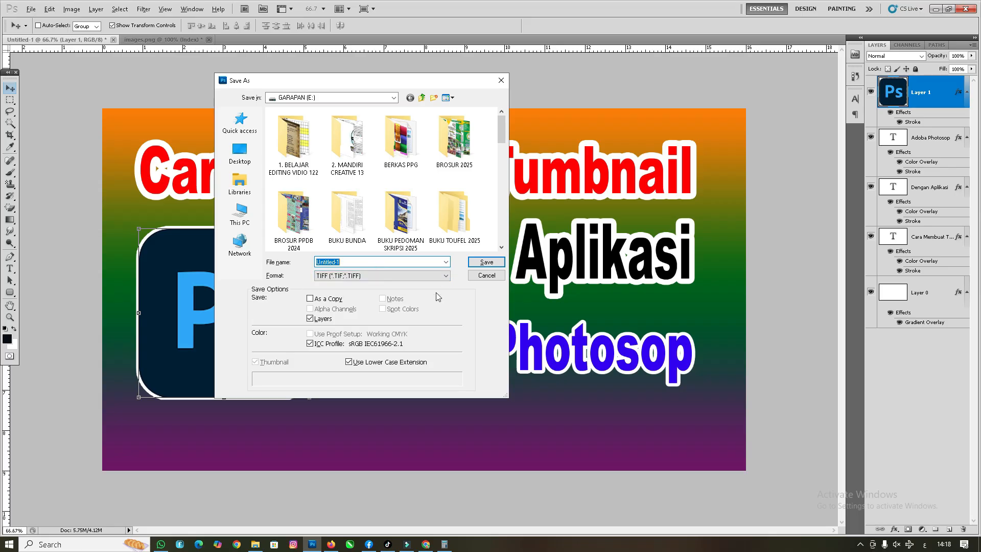
click(444, 276)
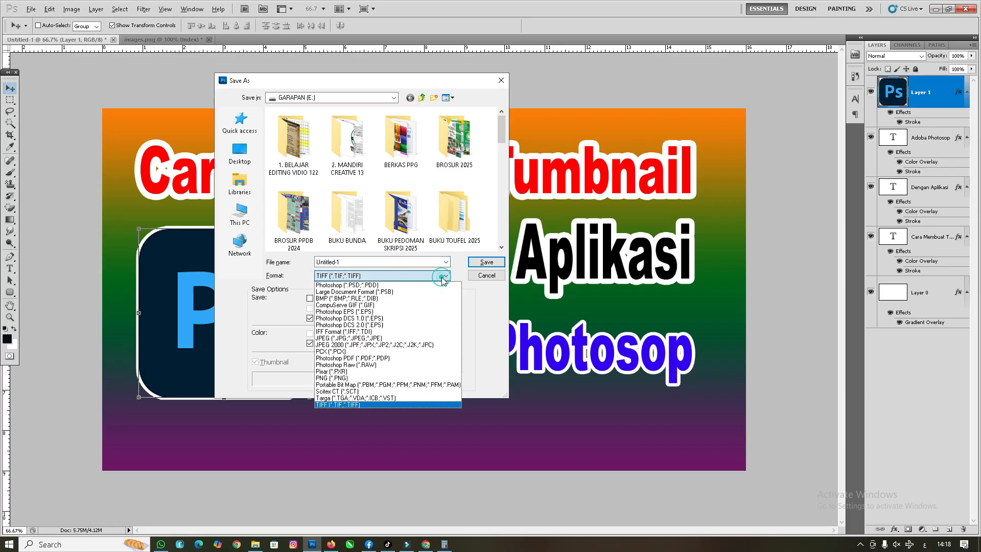
click(381, 339)
click(378, 261)
text(a)
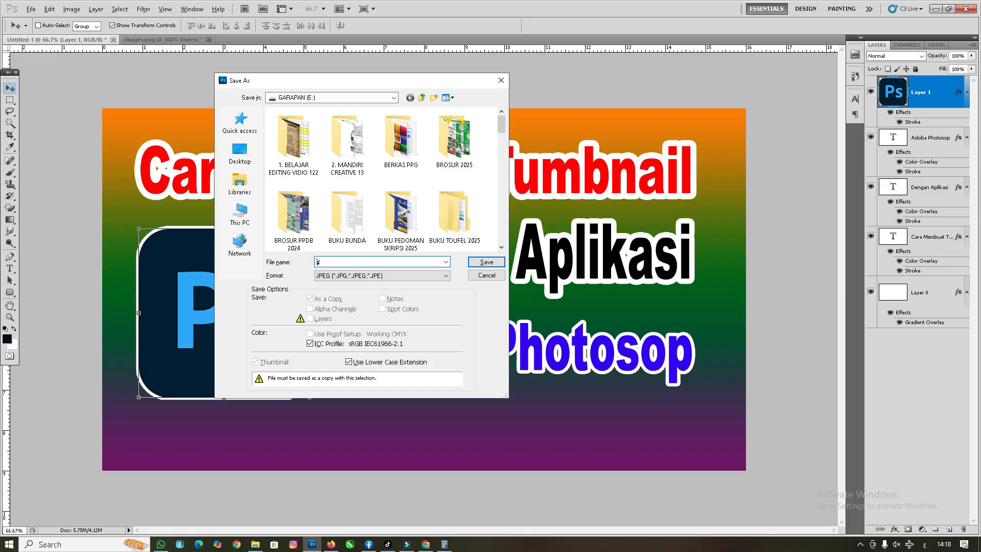
text(ىشيا)
key(BackSpace)
key(BackSpace)
key(BackSpace)
key(BackSpace)
key(BackSpace)
key(BackSpace)
key(BackSpace)
key(BackSpace)
key(BackSpace)
Step: Switch the keyboard input language to English (United States) and name the file "Tumbnail"
click(925, 544)
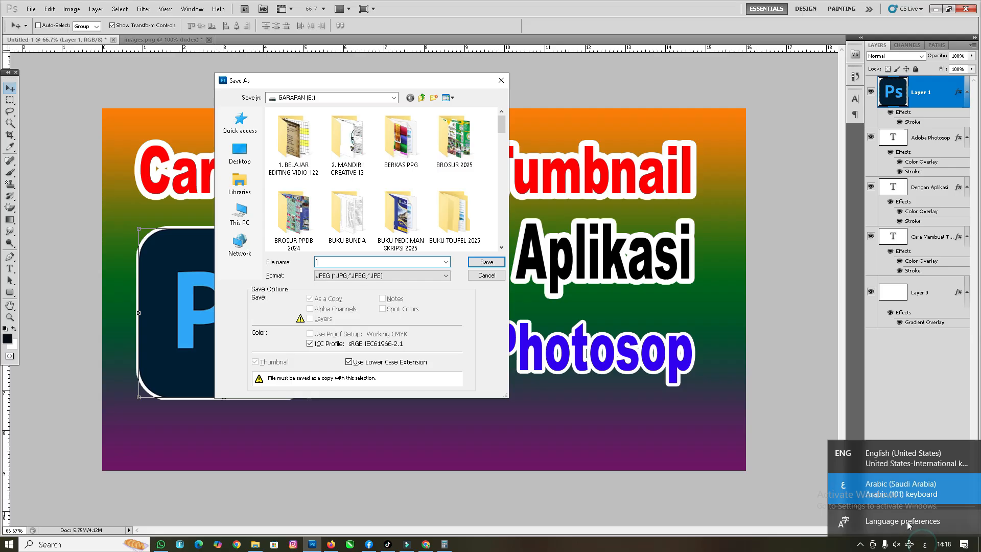
click(880, 464)
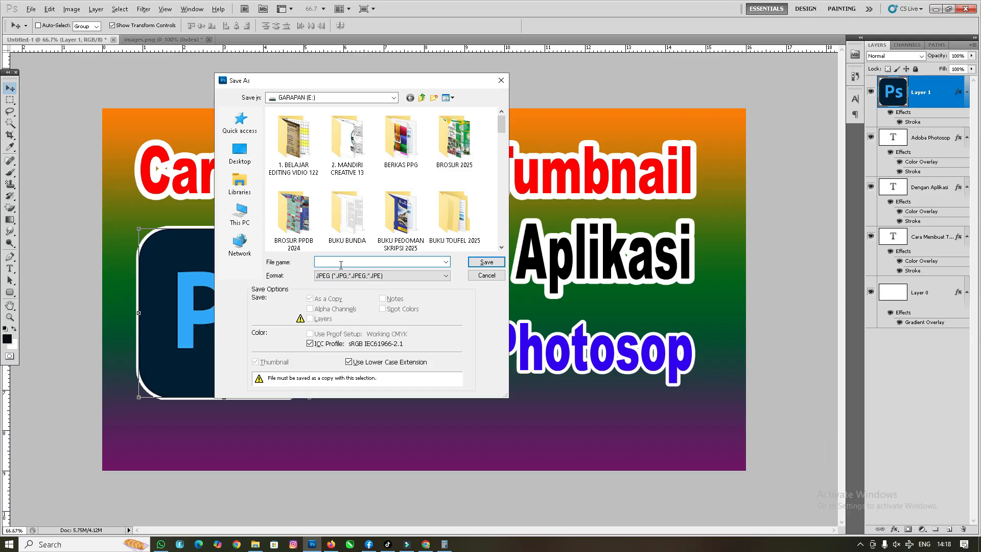
text(Tumbnail)
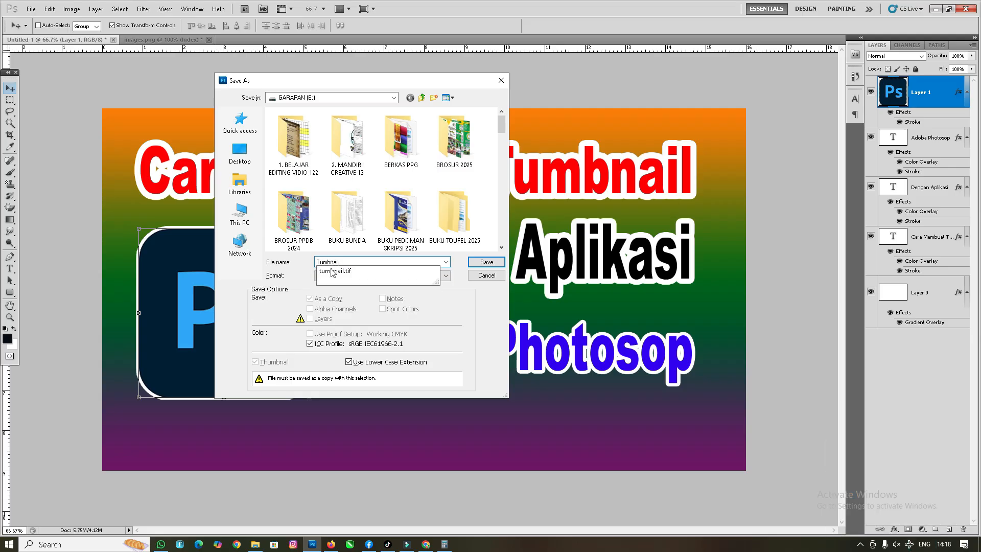
click(387, 290)
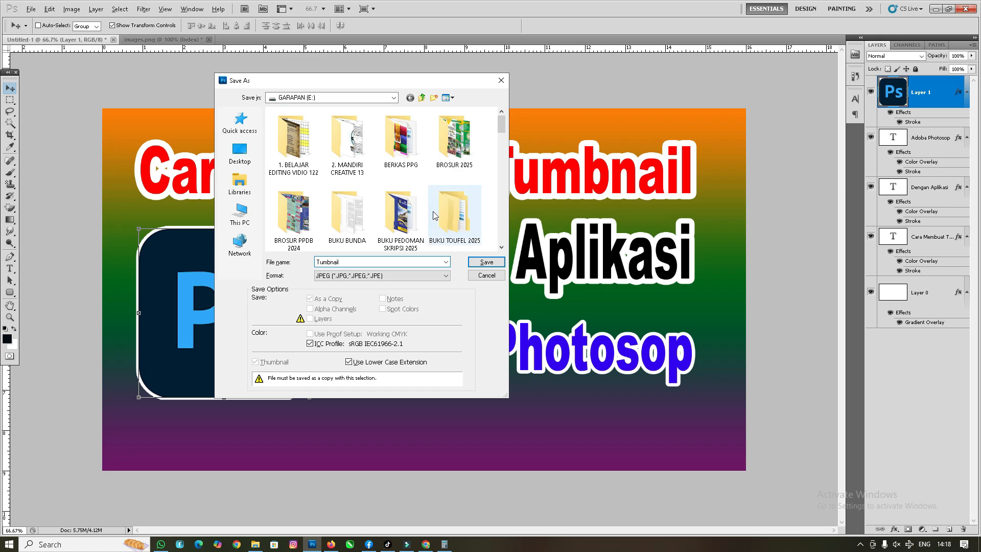
Step: Save the JPEG to the GARAPAN (E:) drive with Medium quality 7 and the Baseline ("Standard") format option
click(395, 98)
click(318, 239)
click(494, 260)
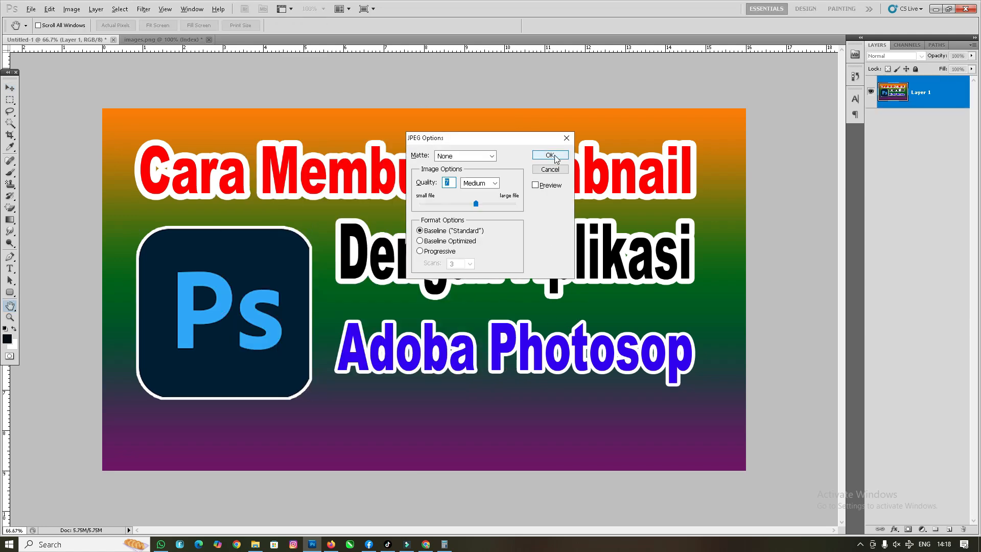
click(555, 161)
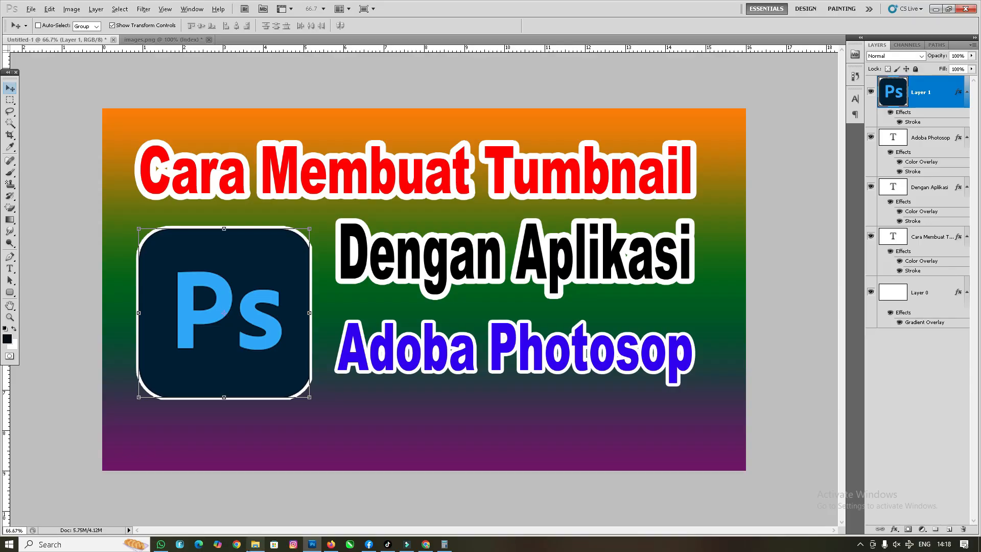
Step: Switch to File Explorer, view the saved Tumbnail image from the GARAPAN (E:) drive at full window size, and close the viewer
click(255, 544)
click(650, 469)
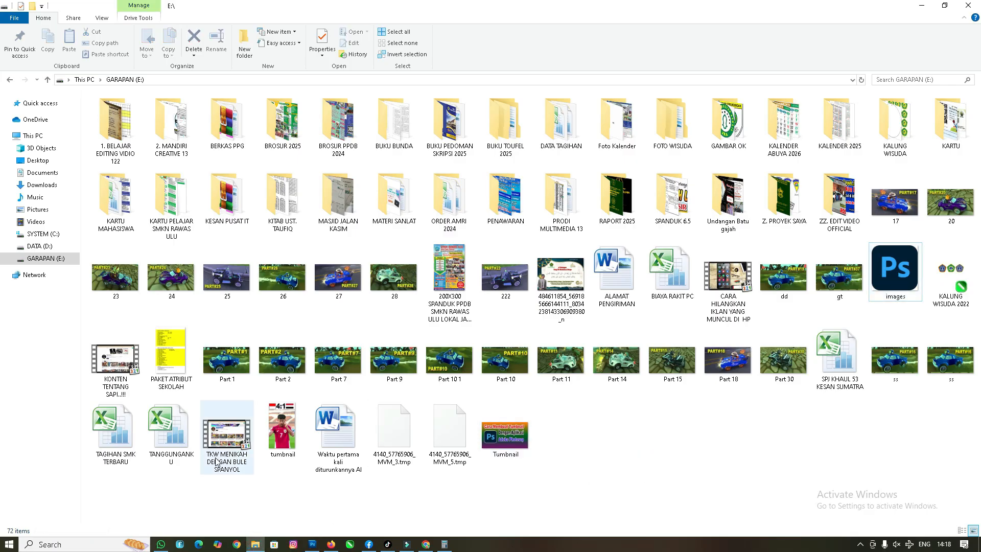
double_click(522, 438)
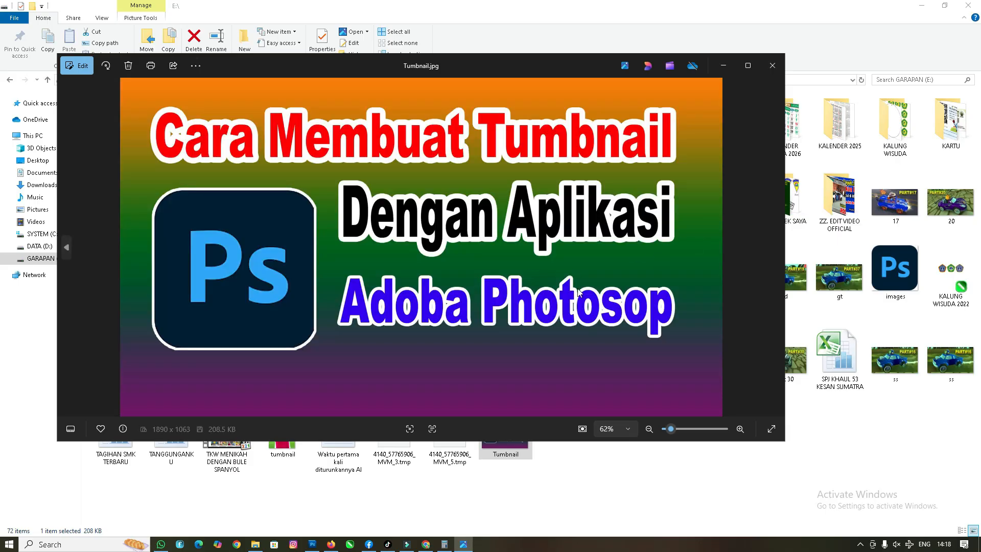
click(748, 67)
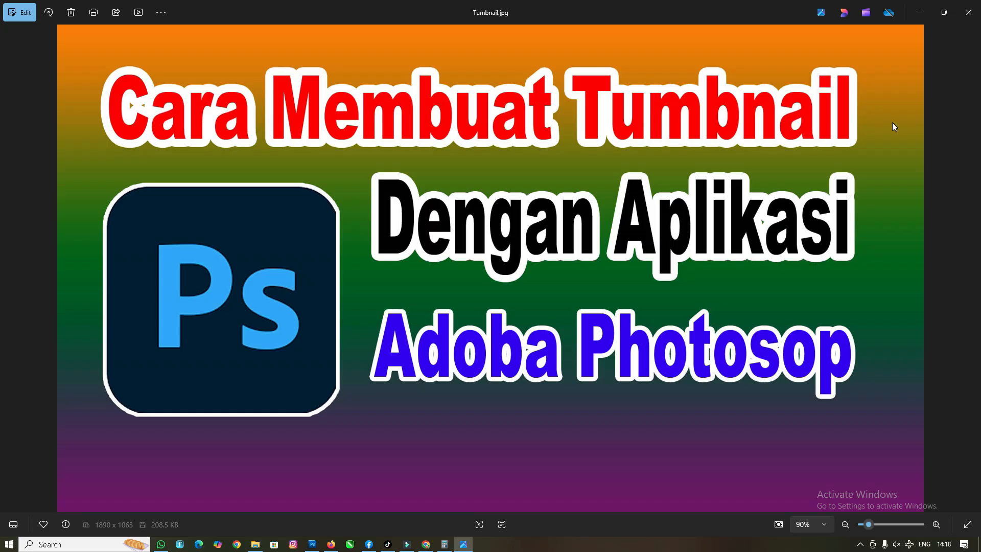
click(975, 12)
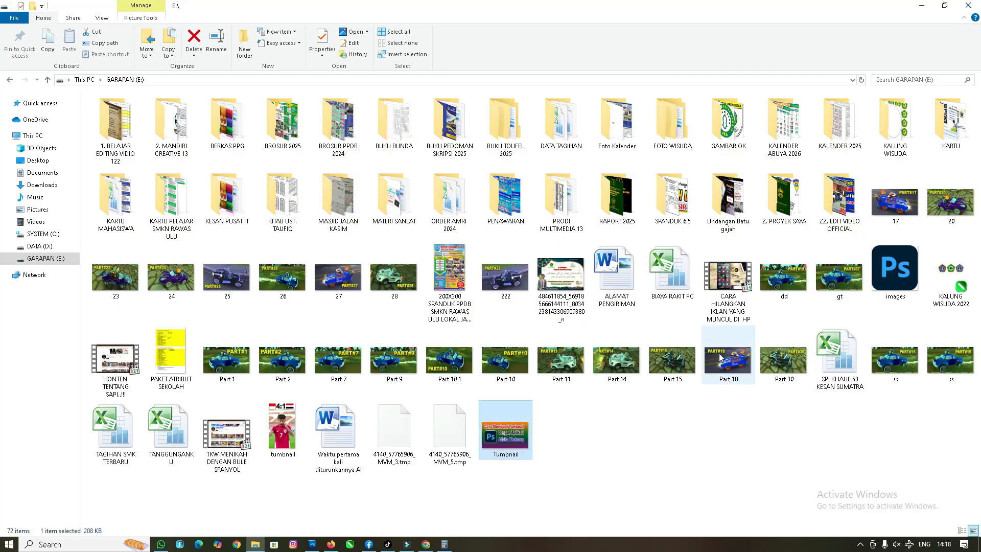